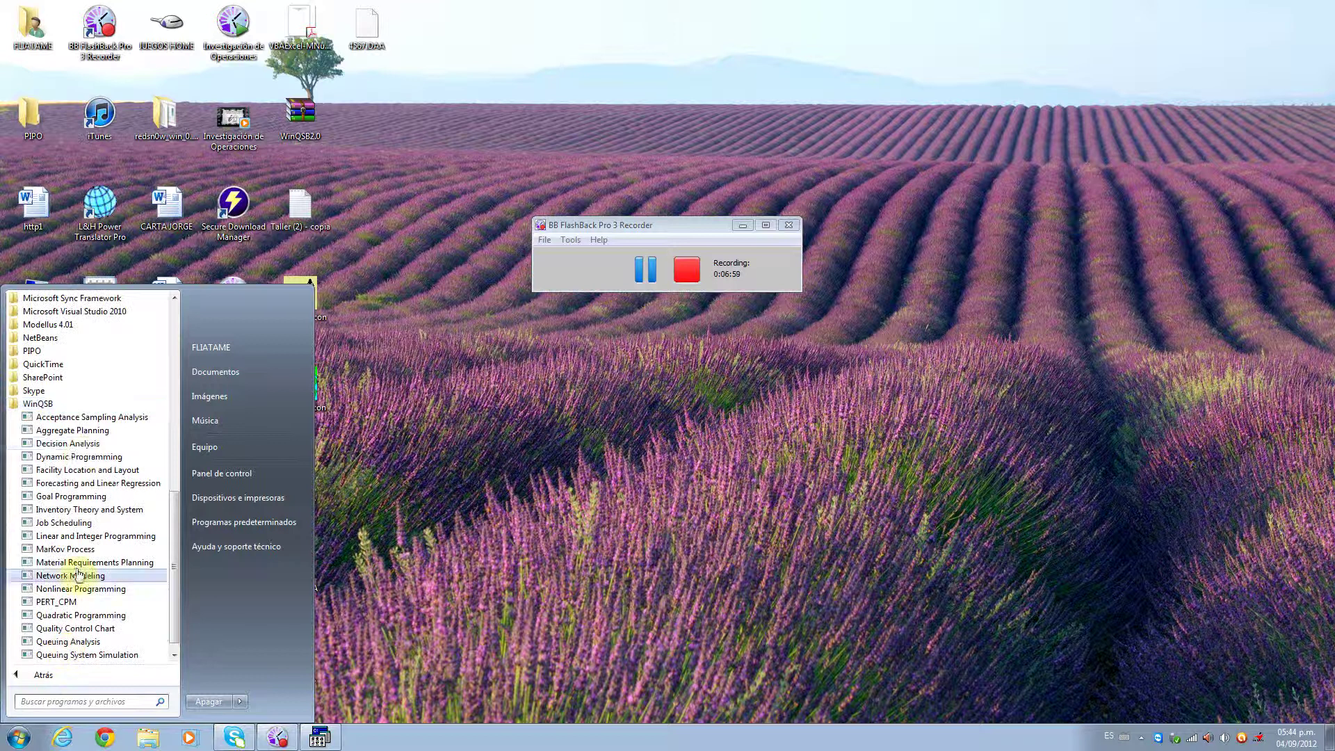
Step: Open WinQSB's Decision Analysis and create a Bayesian Analysis problem titled INVESTIGACIÓN DE MERCADO with 3 states of nature and 4 survey outcomes
click(84, 445)
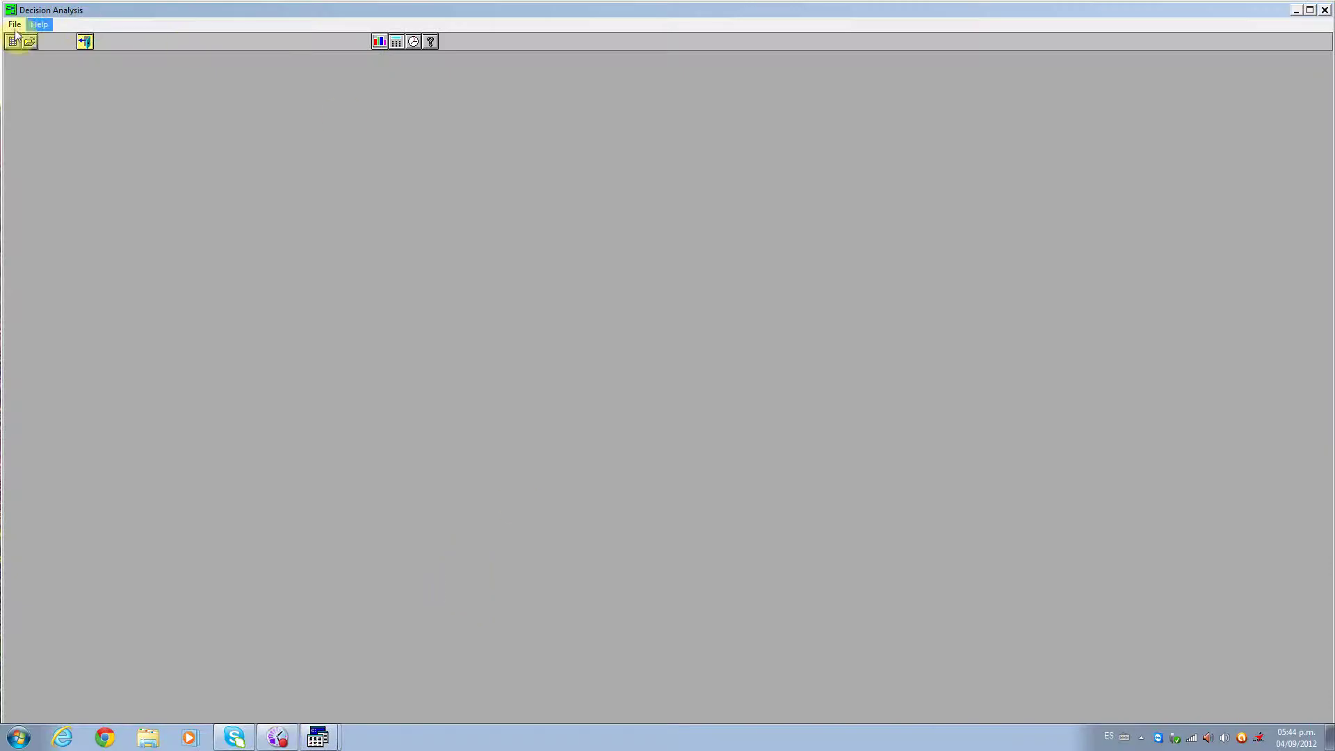
click(15, 26)
click(55, 39)
click(313, 187)
text(INVESTIGACIÓ)
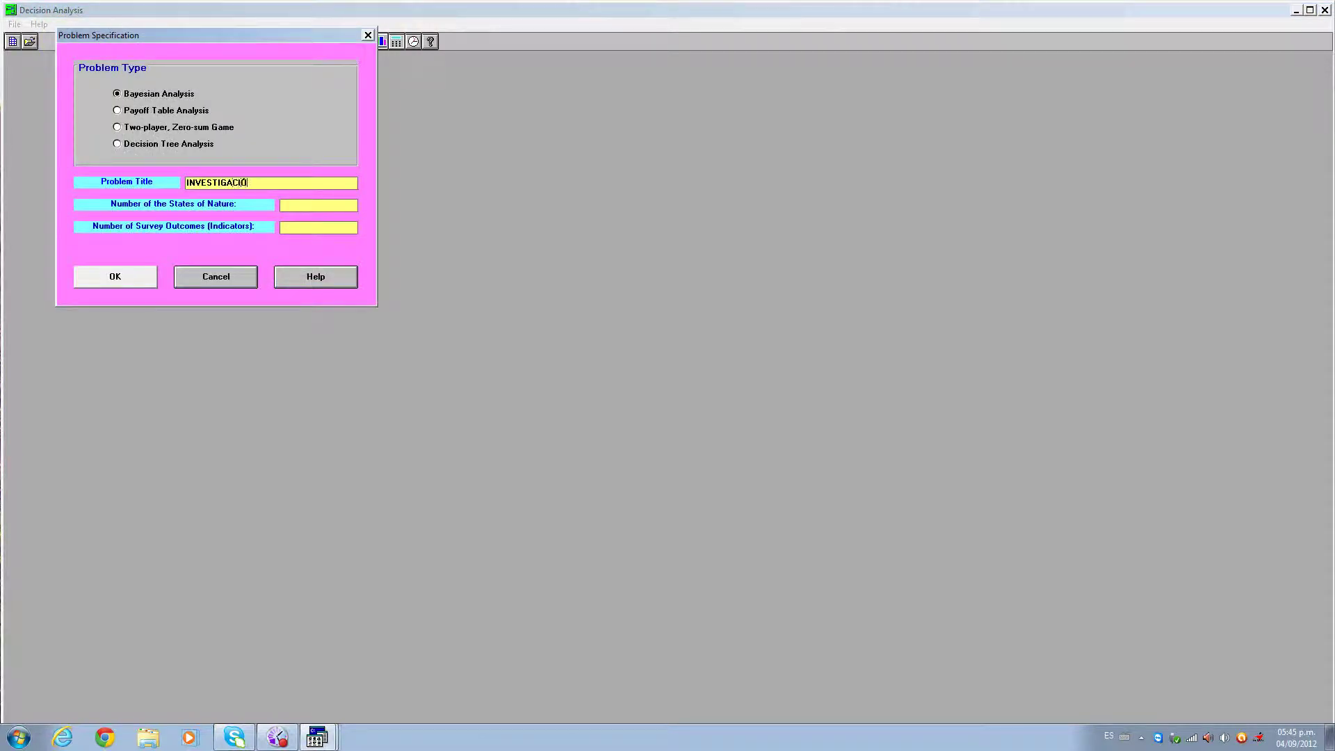
text(N DE MERCADO)
key(Tab)
text(3)
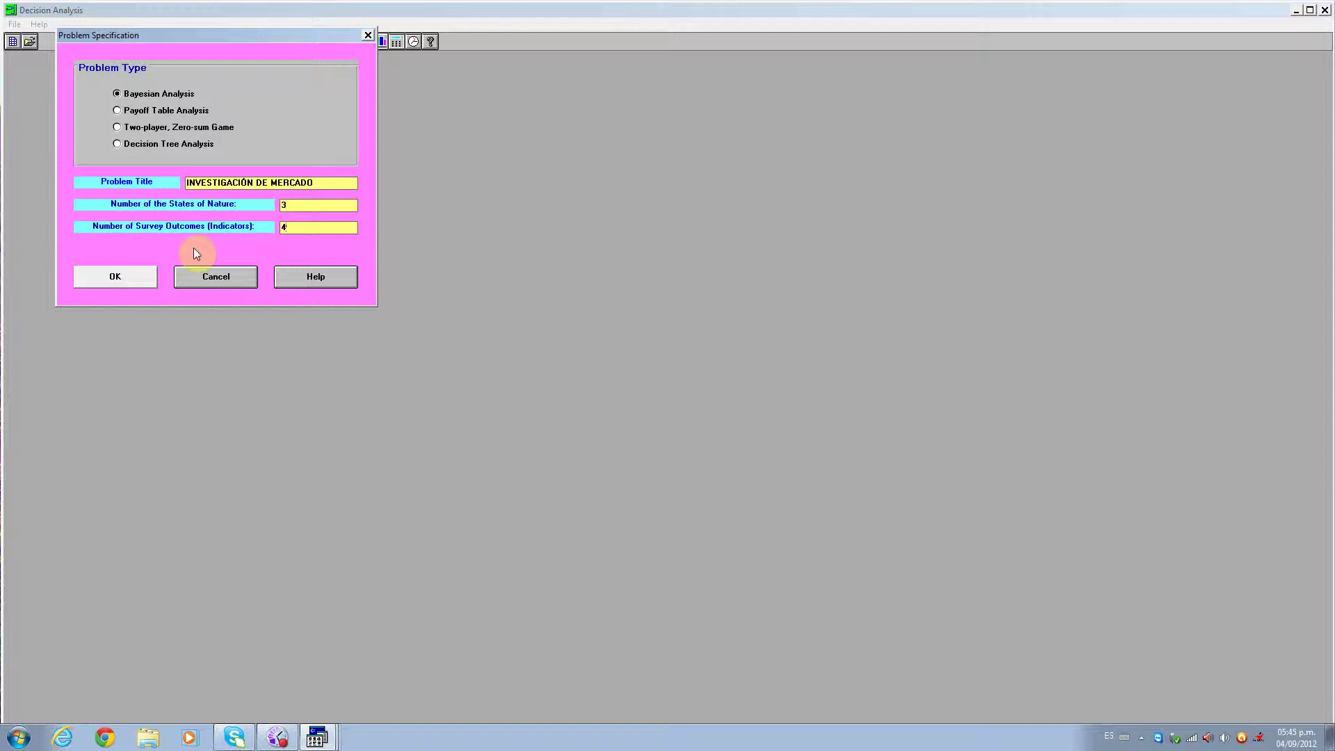
click(113, 277)
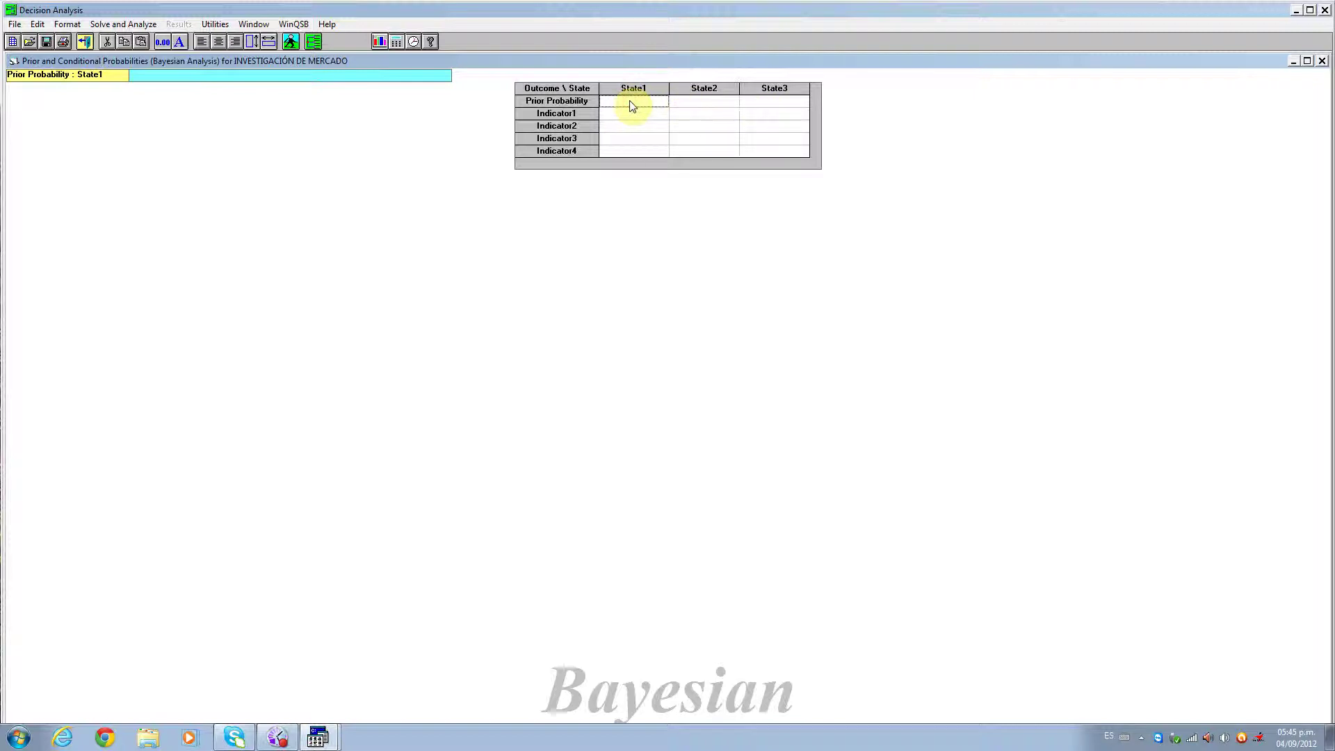
Step: Enter the prior probabilities 0.333333333 for State1 and 0.33333333 for State2
text(0.333333333)
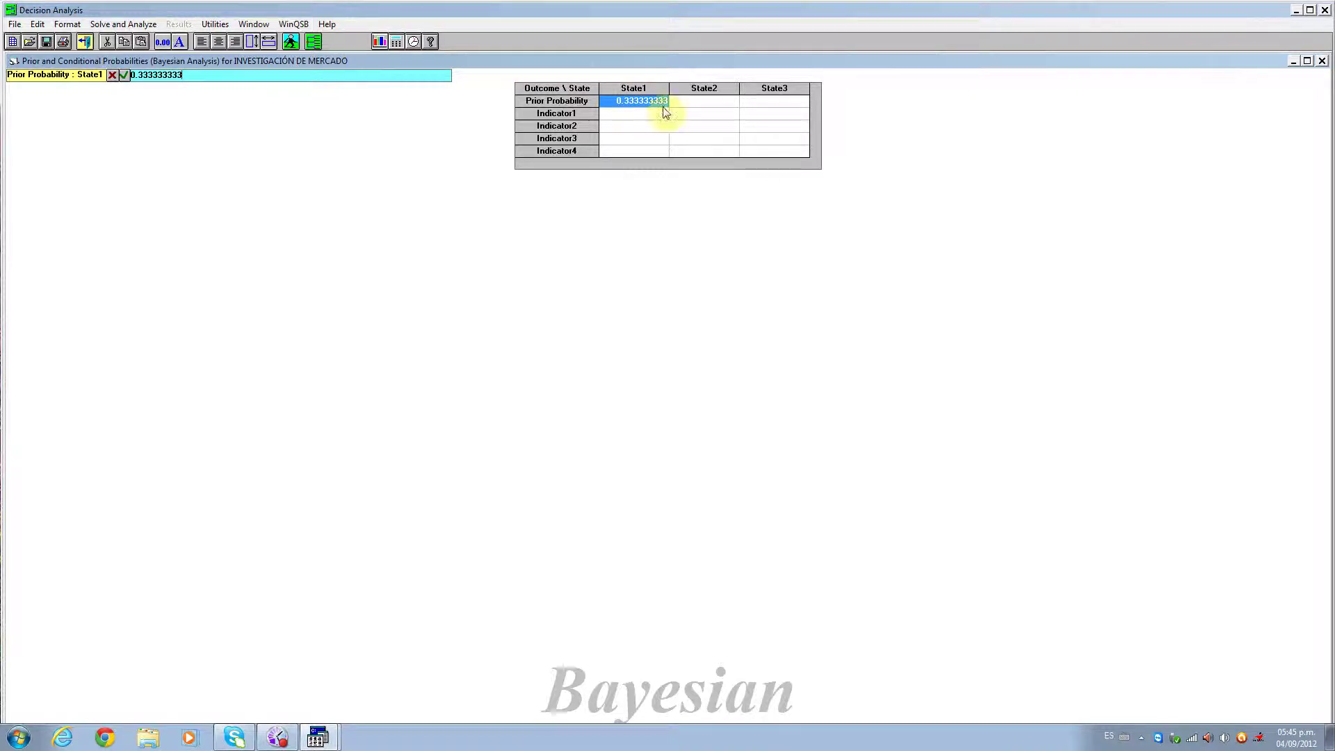
key(Tab)
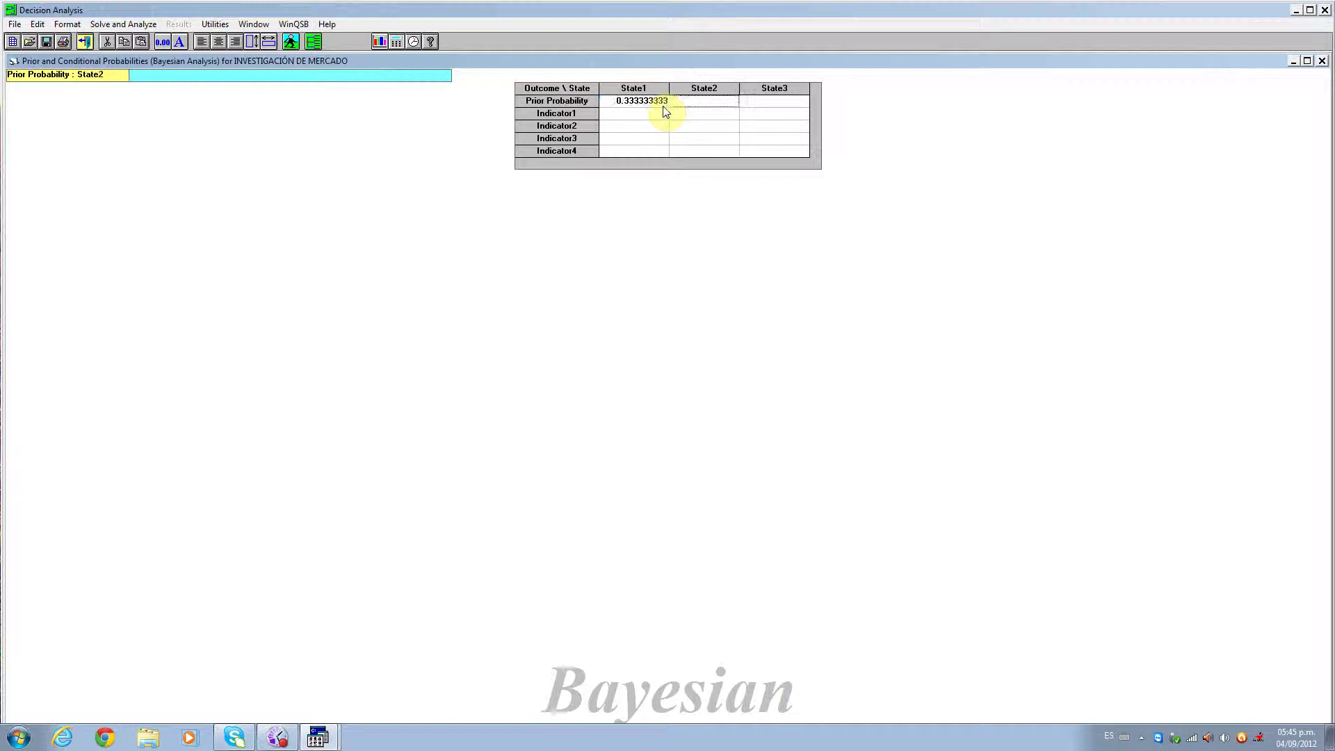
text(0.33333)
text(333)
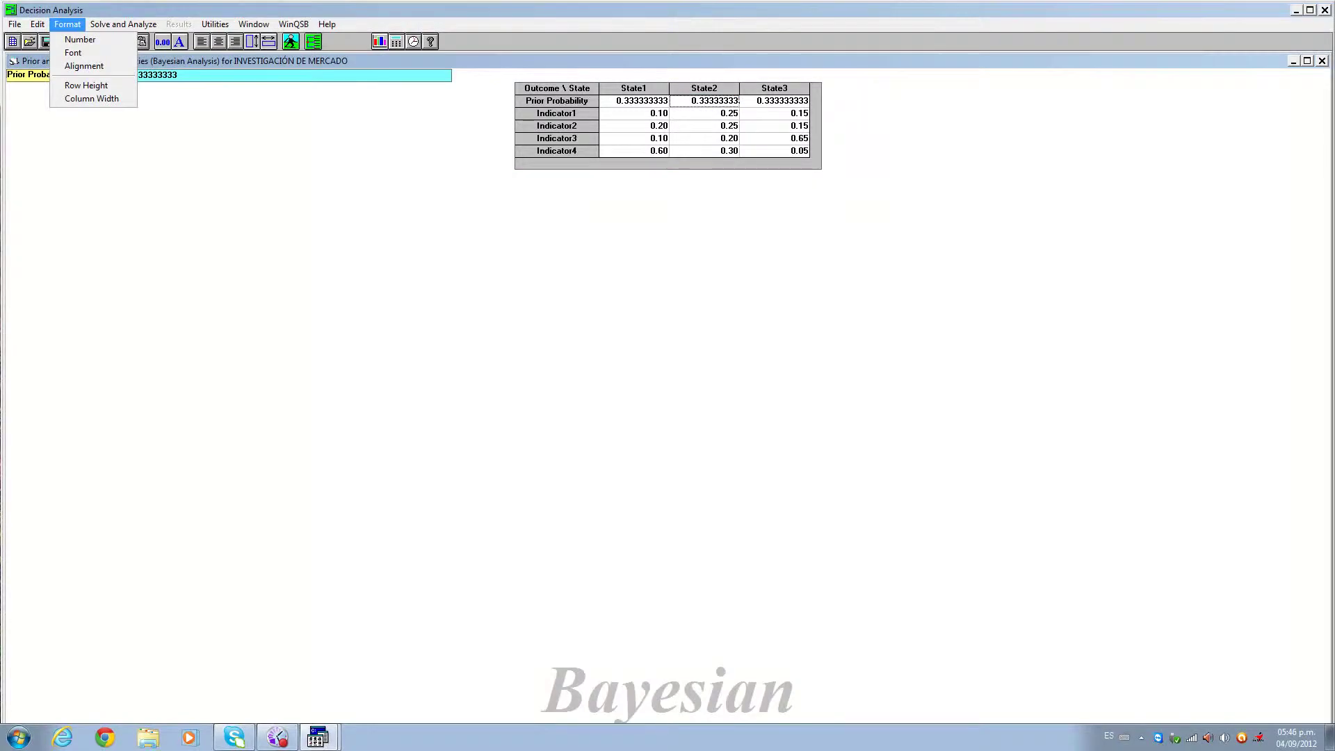
Step: Rename the first state of nature as "Hasta 2 SMLV"
mouse_move(37, 24)
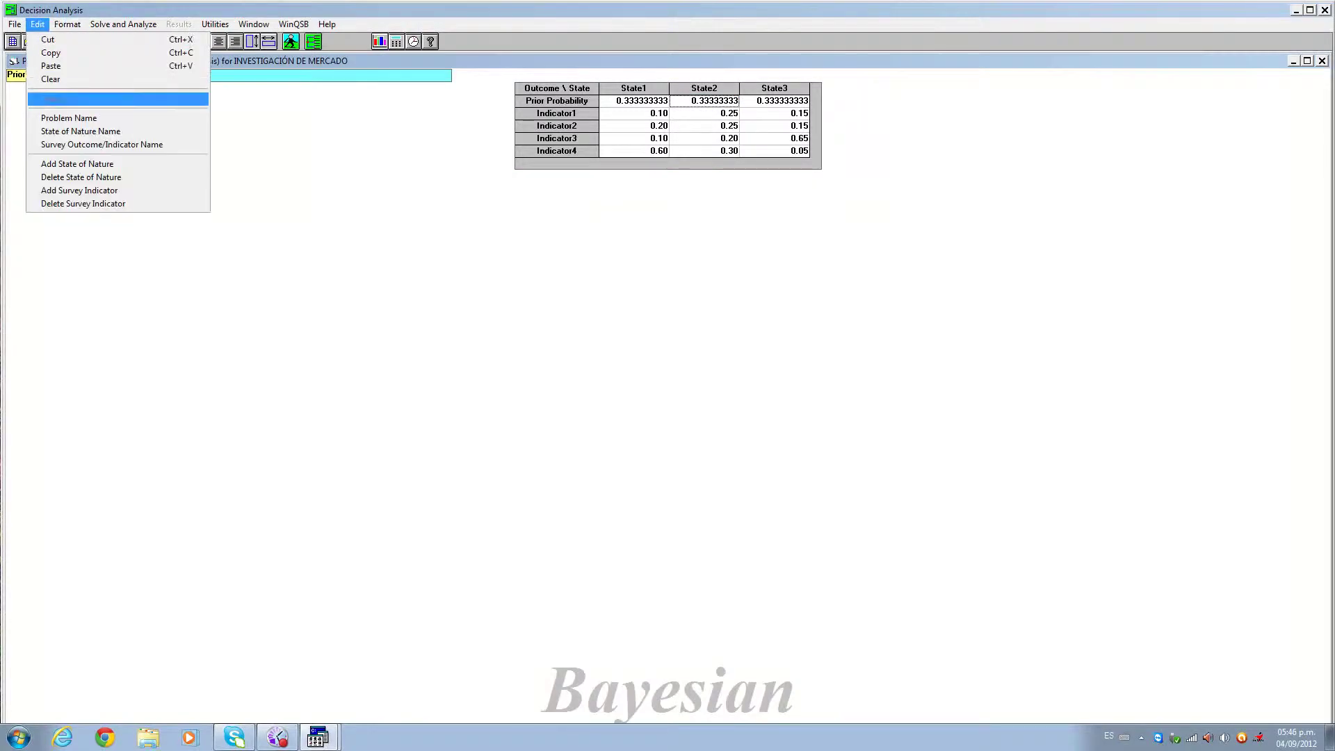
click(98, 131)
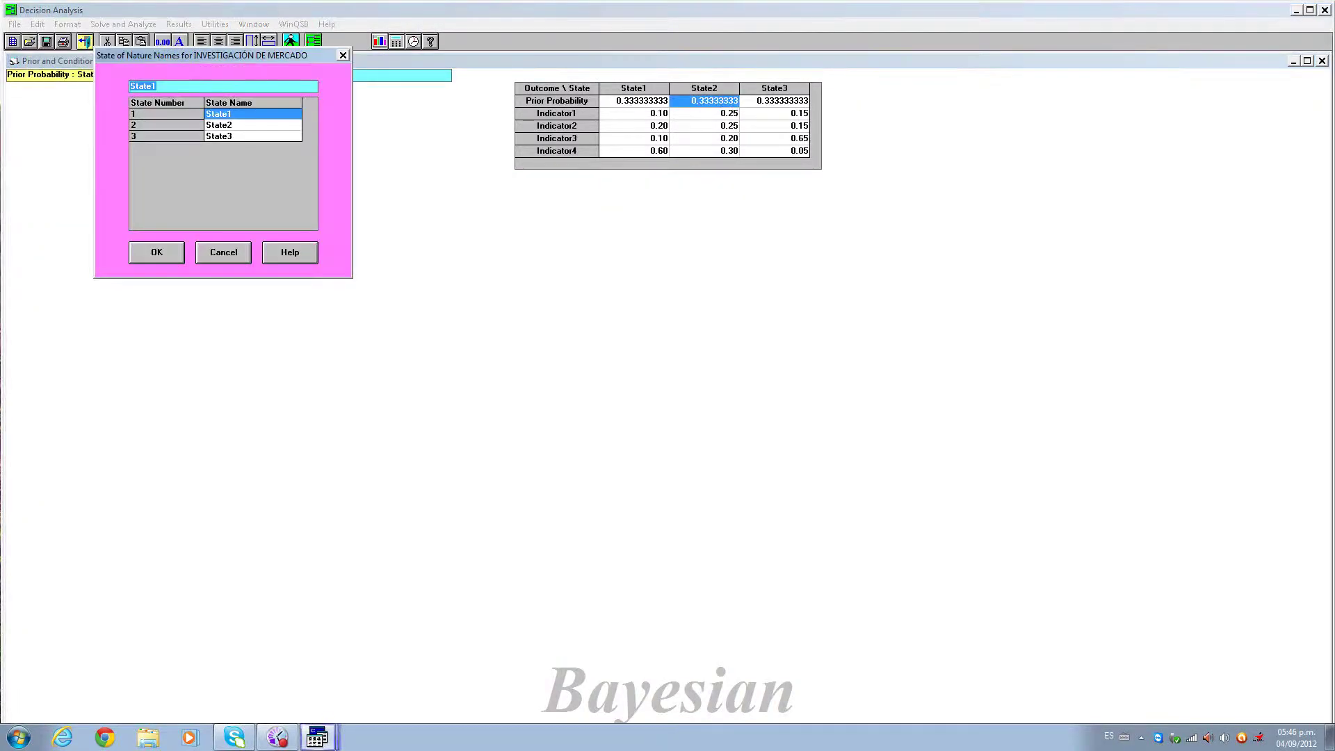
text(h)
text(H)
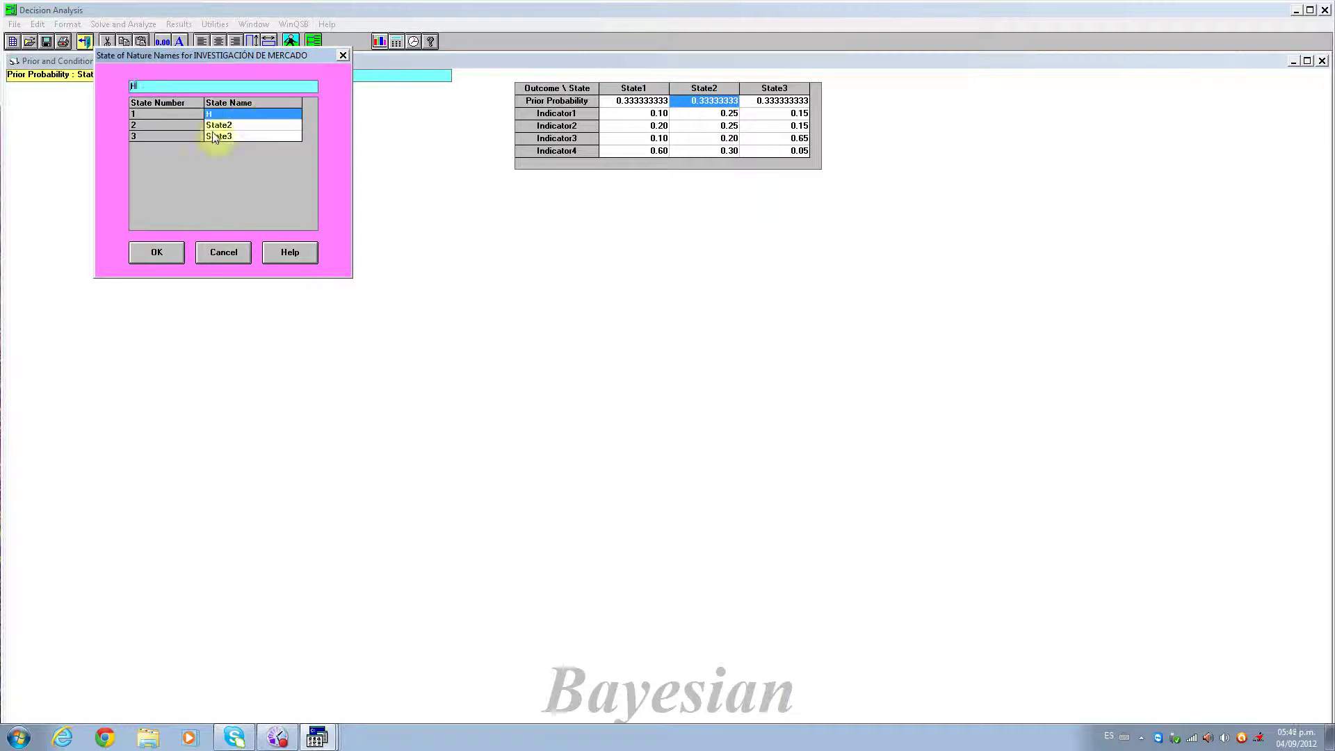
text(asta 2 SMLV)
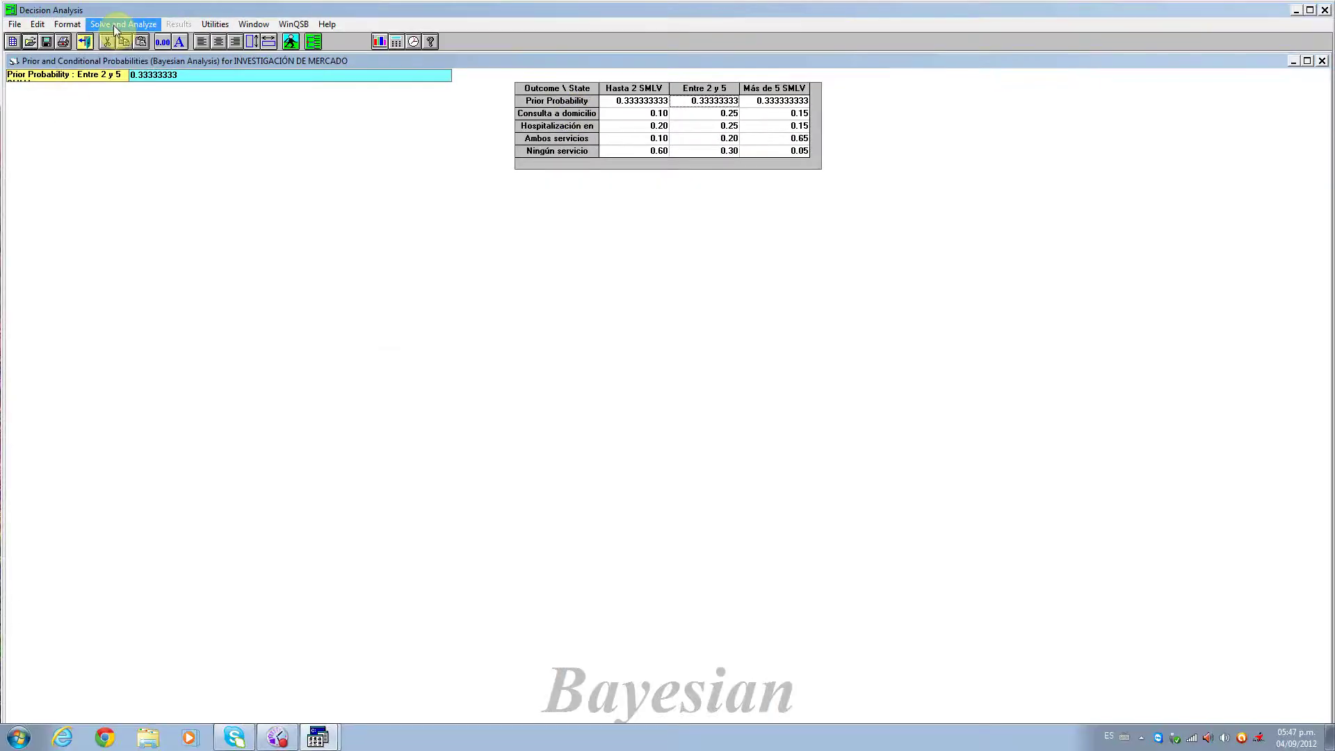
Step: Solve the Bayesian problem to obtain the posterior probabilities of each income state per survey indicator
click(115, 27)
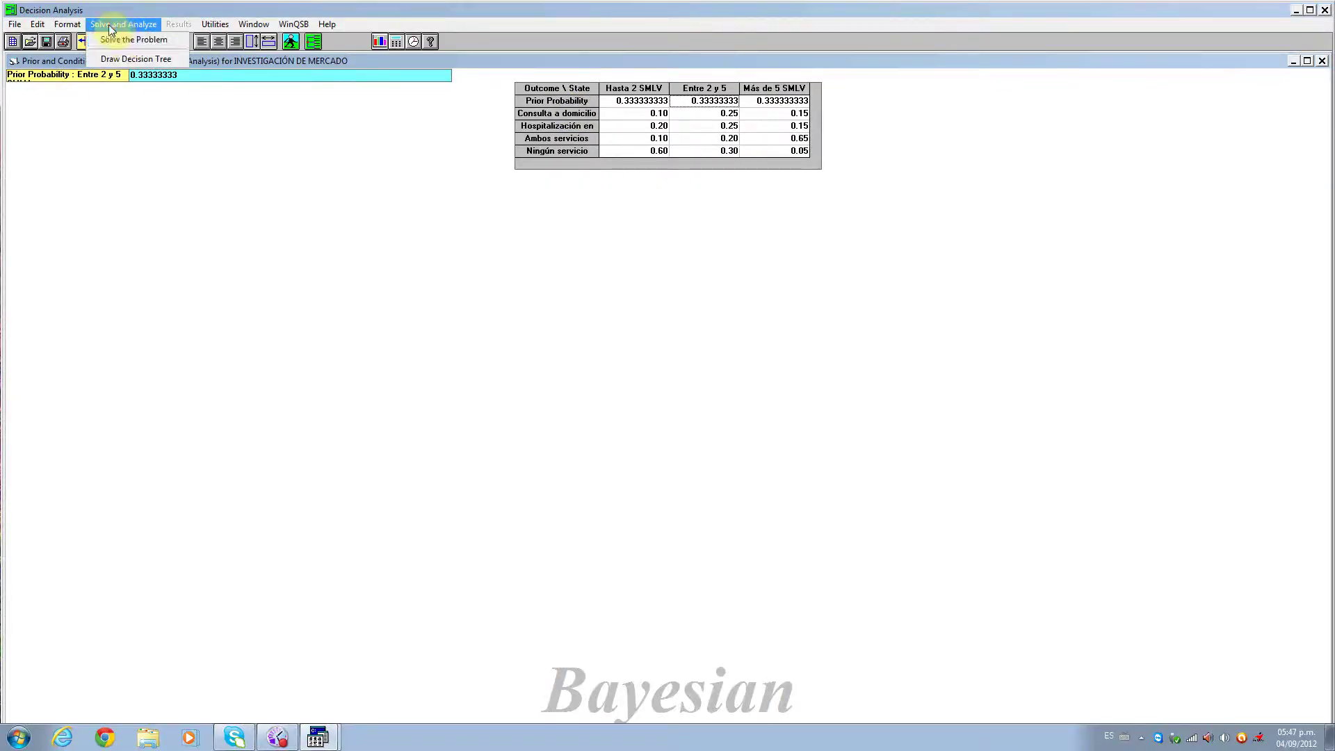
click(95, 40)
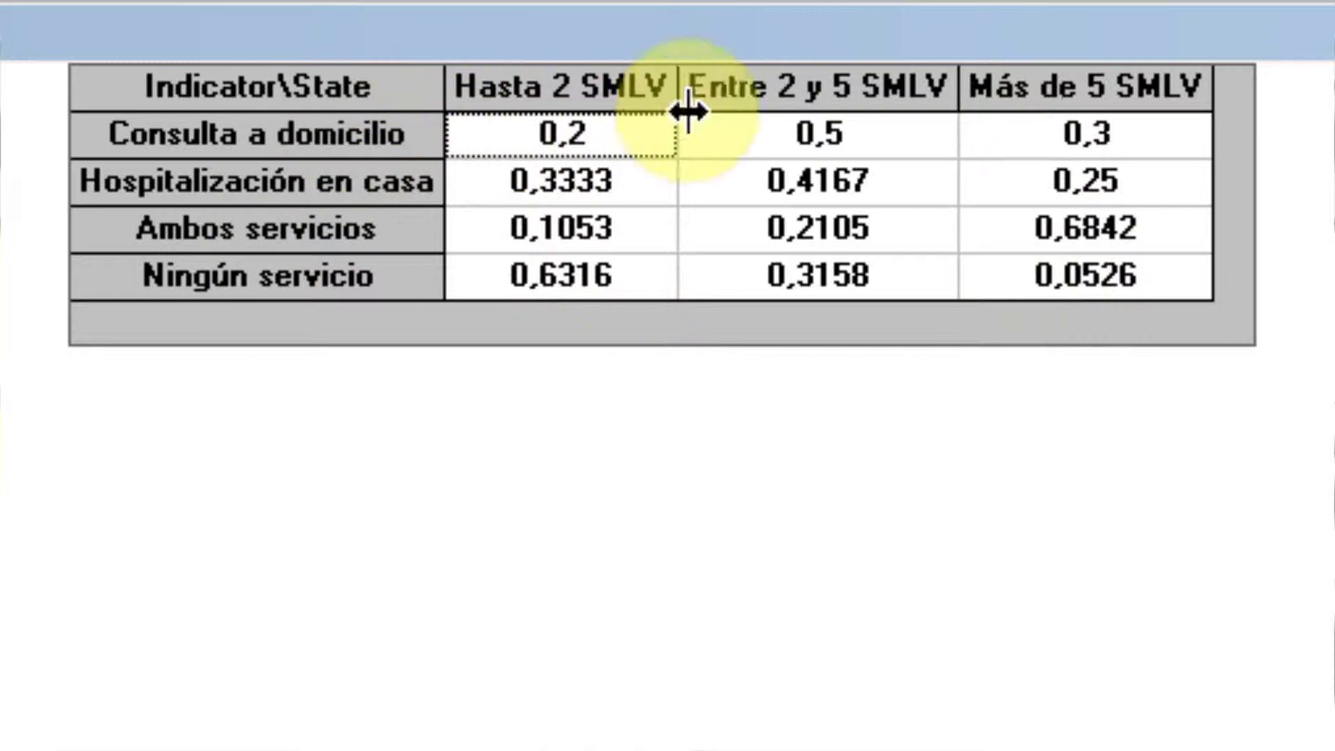
Step: Examine the posterior probabilities row by row for each service indicator across the three income states
click(608, 143)
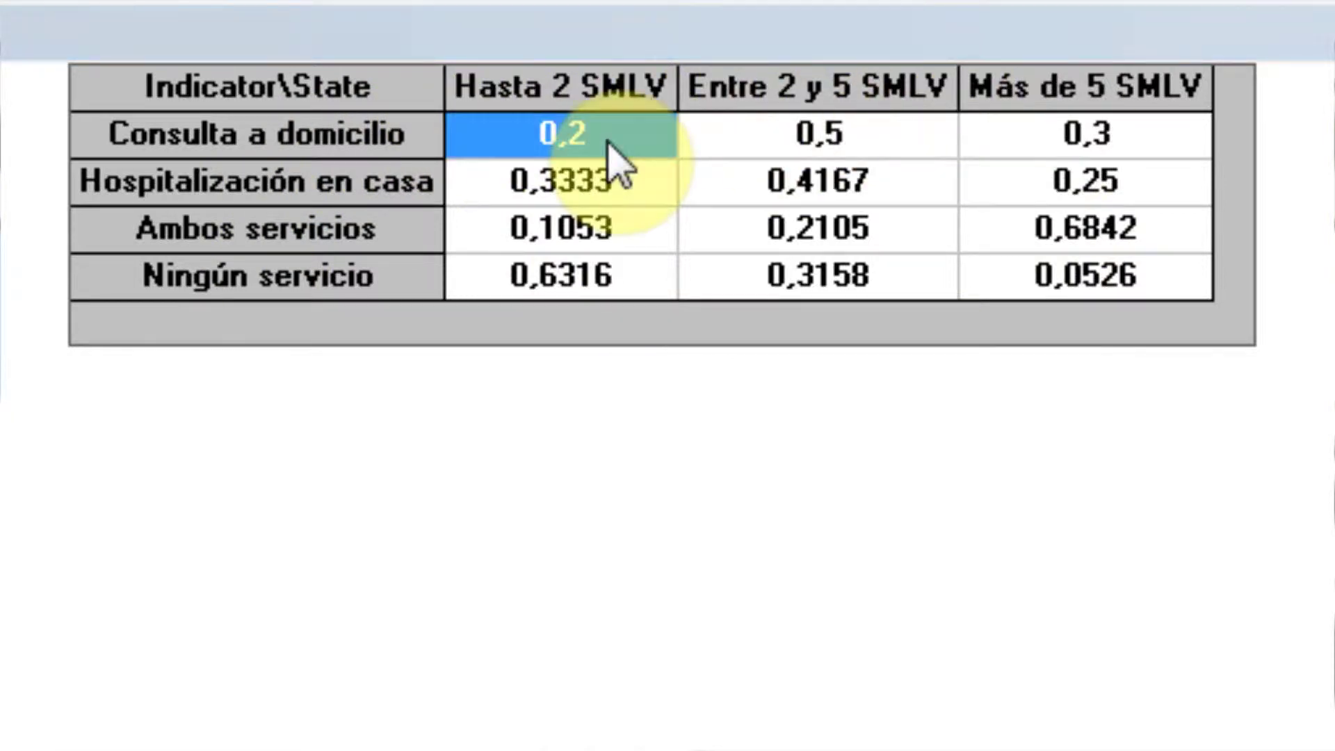
click(410, 137)
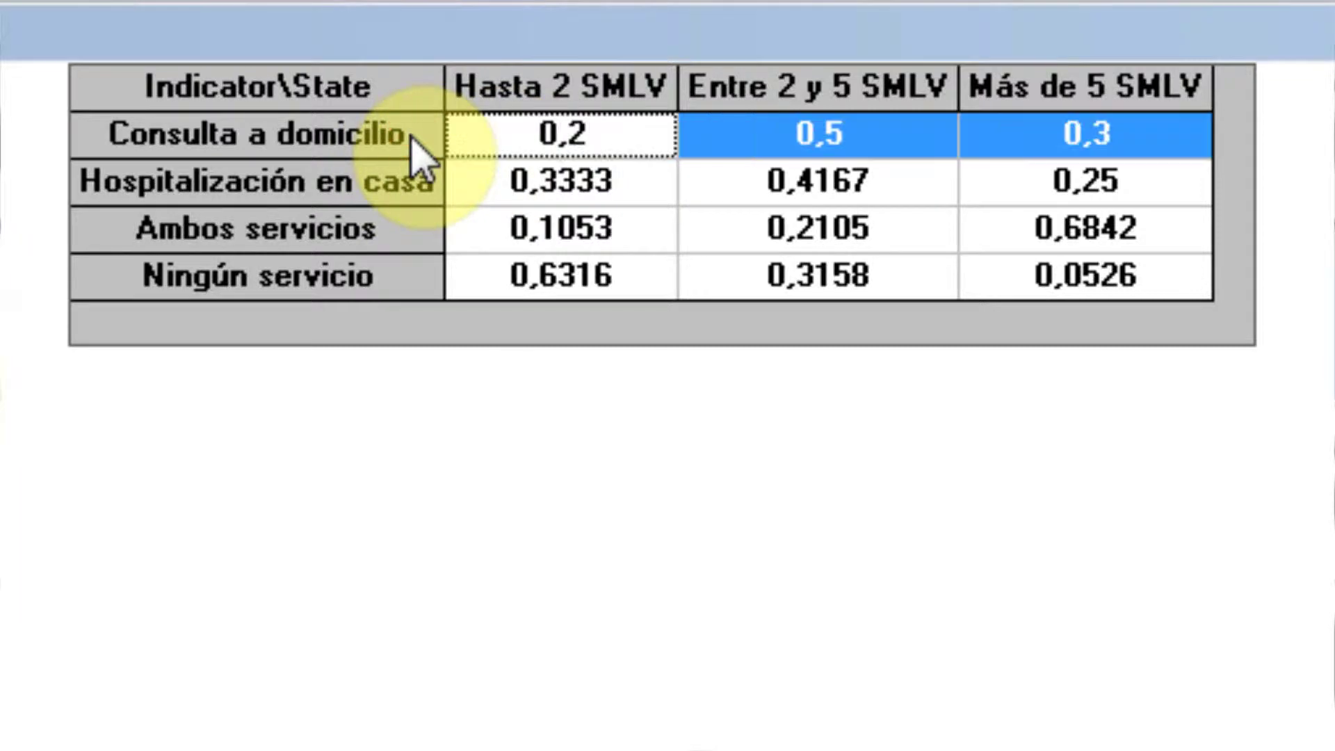
click(487, 139)
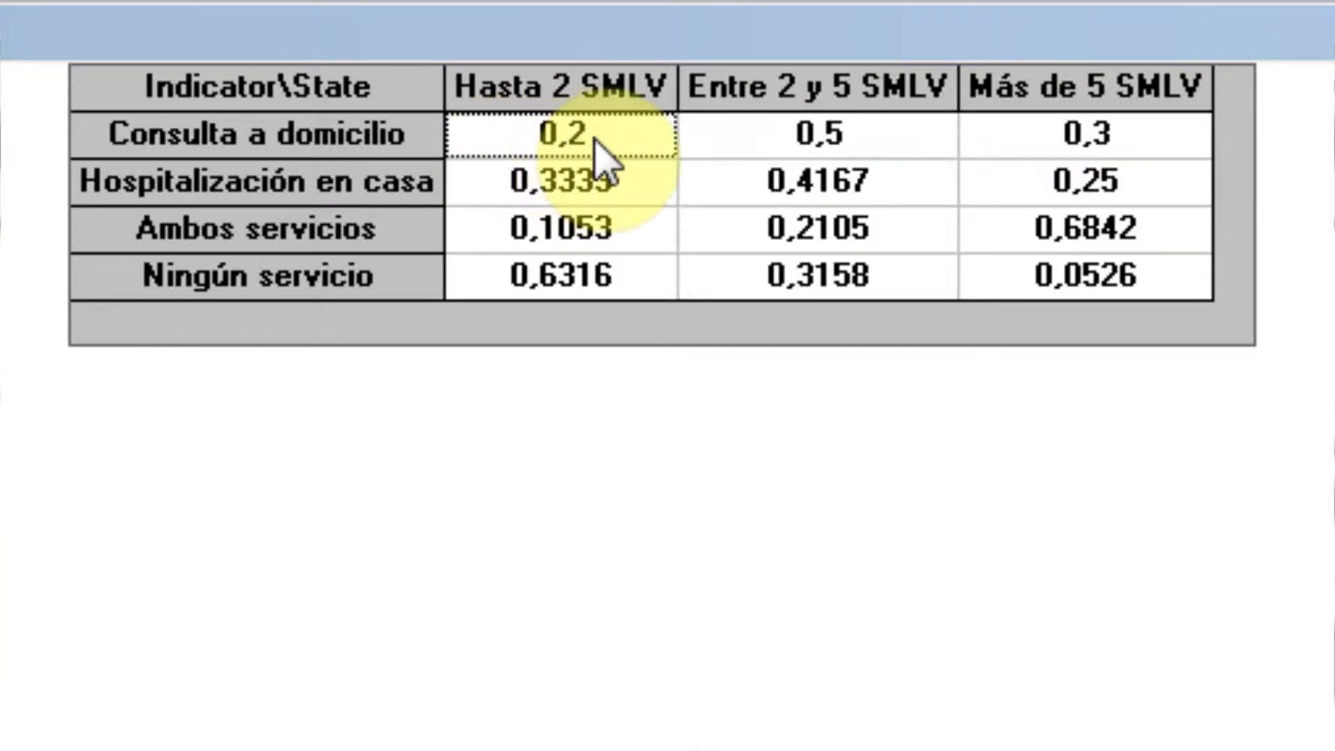
click(739, 139)
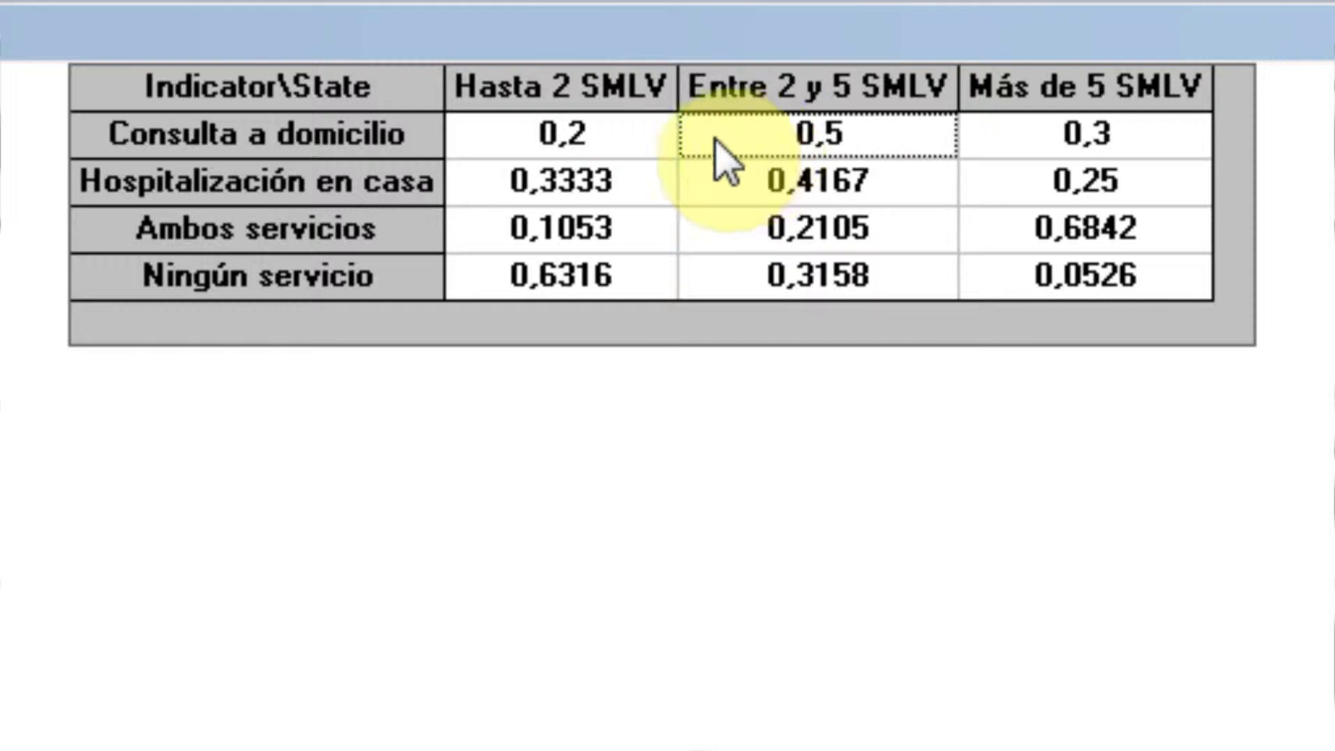
click(360, 146)
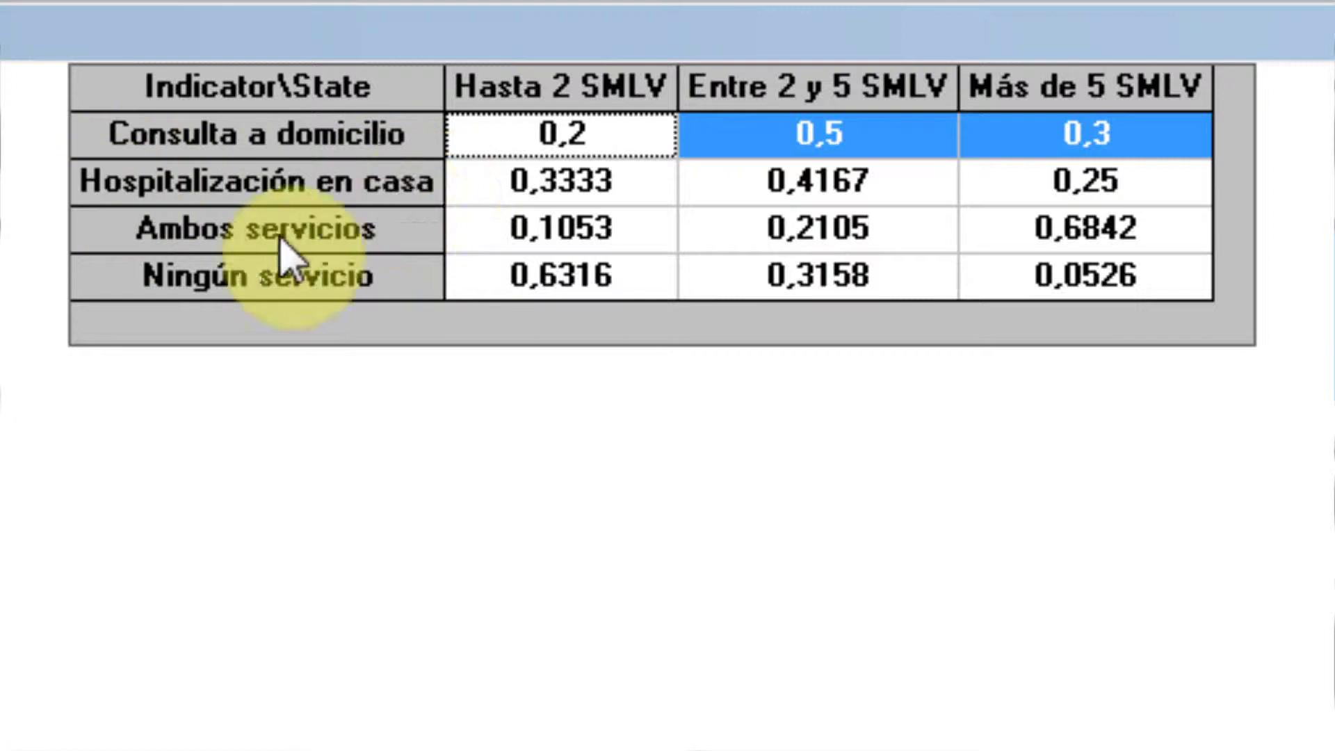
click(411, 196)
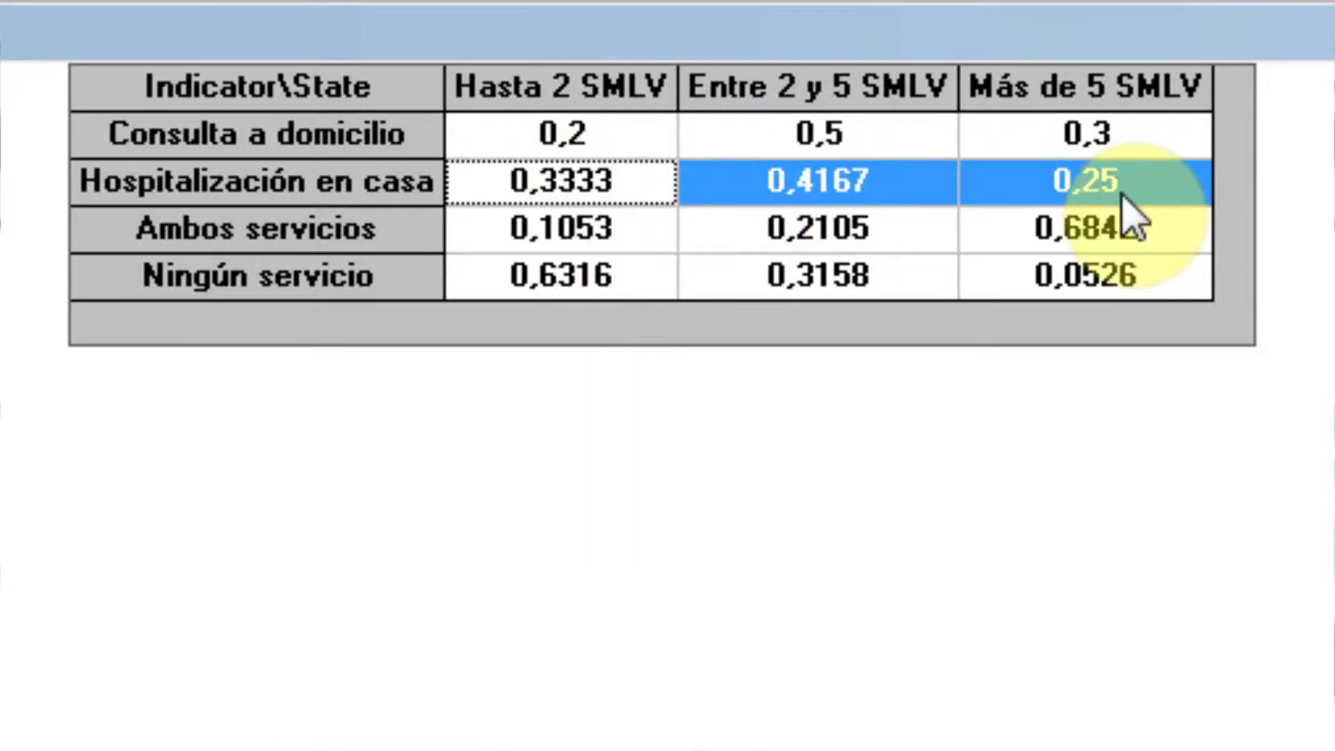
click(344, 233)
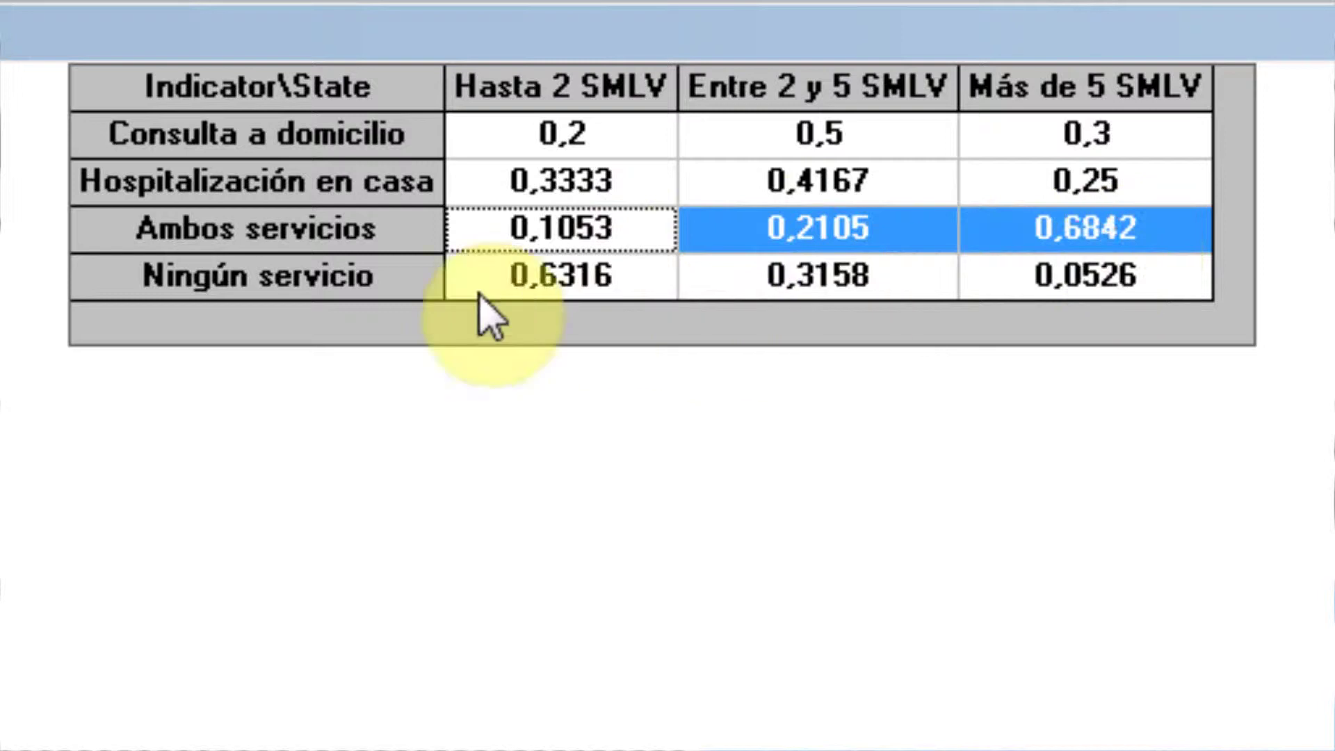
click(381, 289)
click(560, 278)
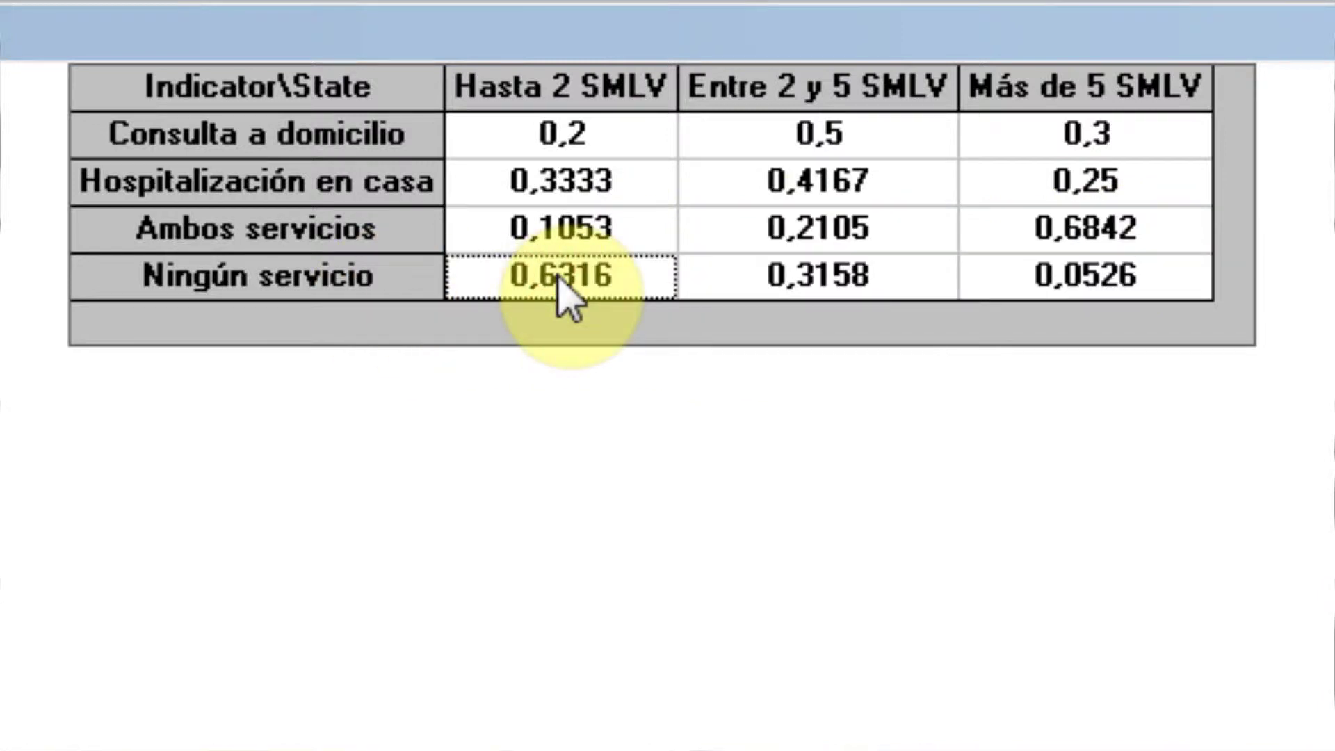
click(387, 277)
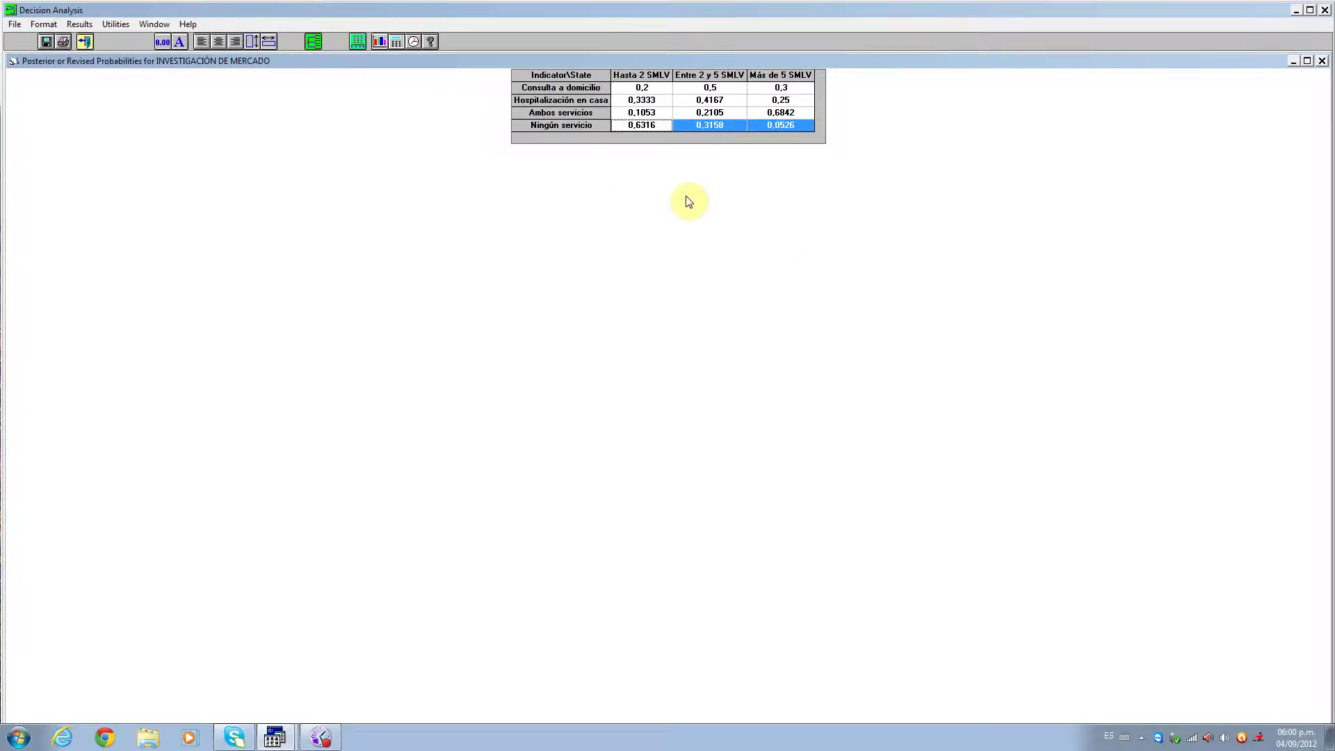
Step: Draw the market research decision tree with node numbers and names, and close the tree and the problem
click(315, 42)
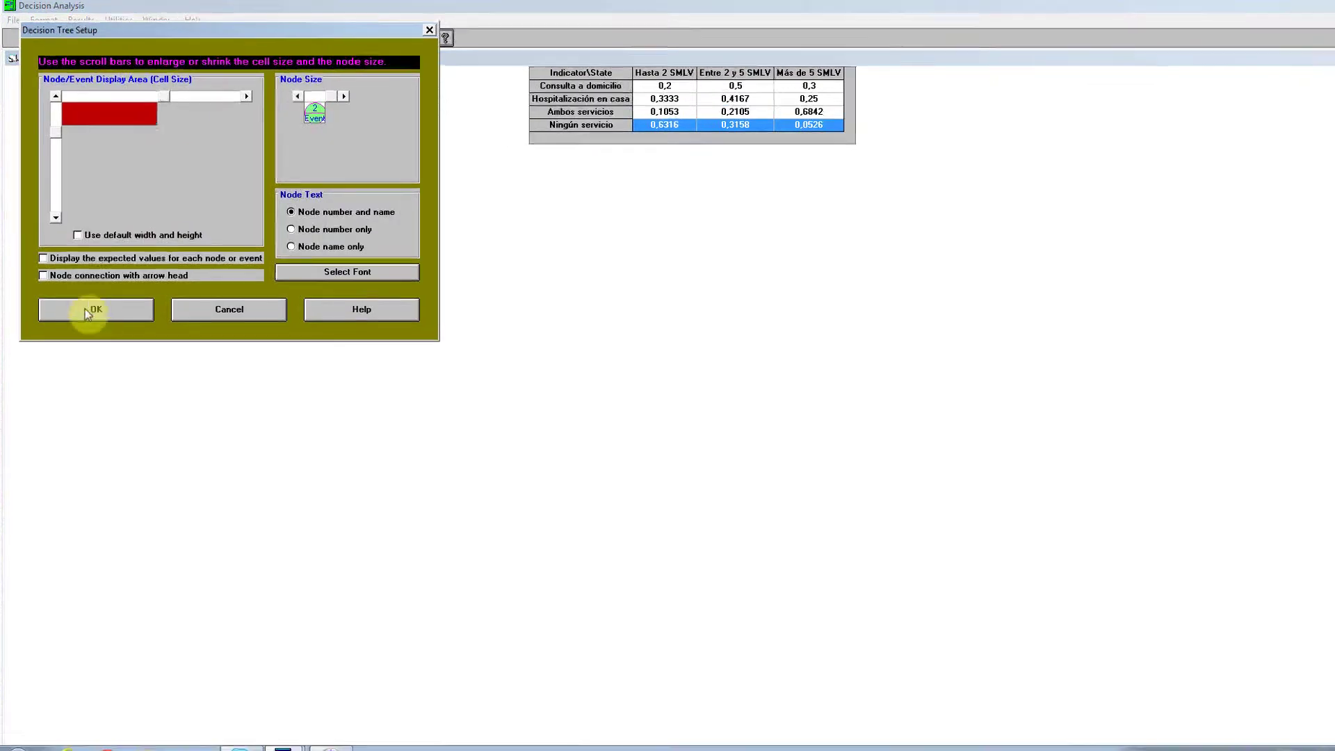
click(94, 305)
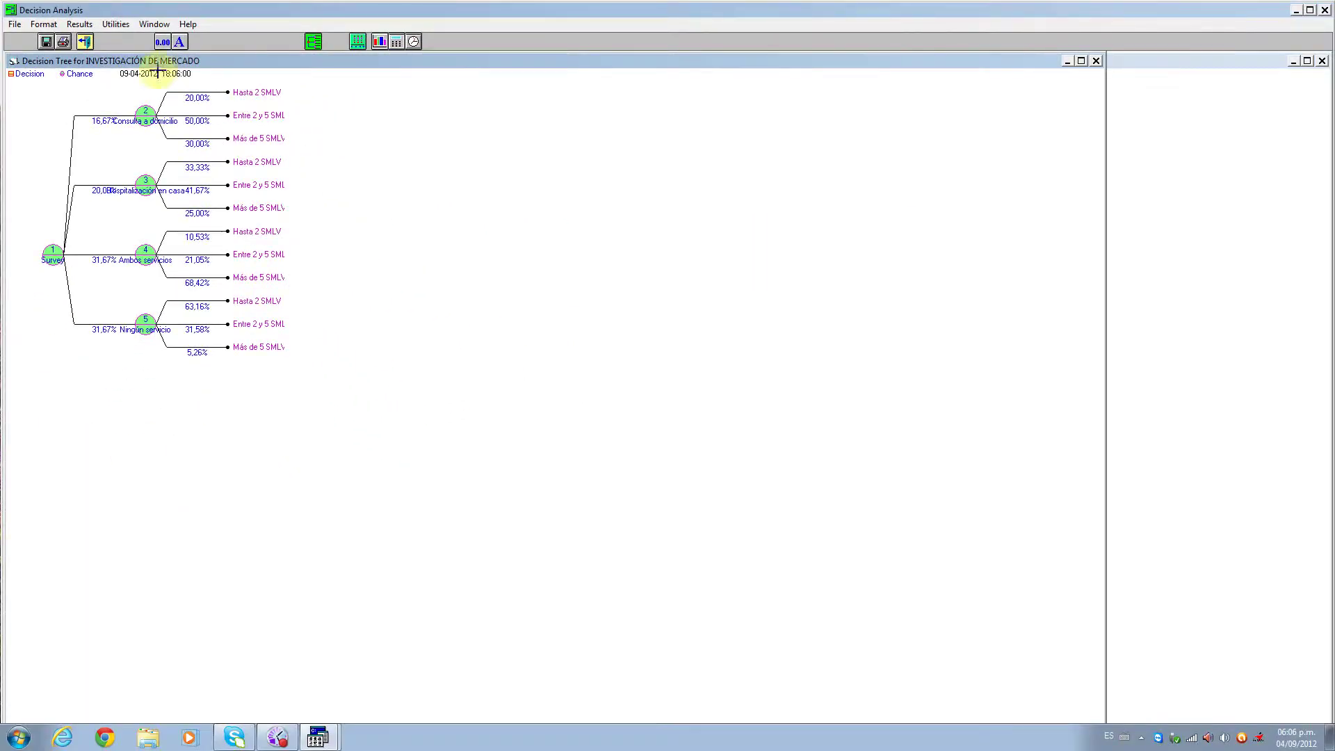
click(85, 43)
click(87, 43)
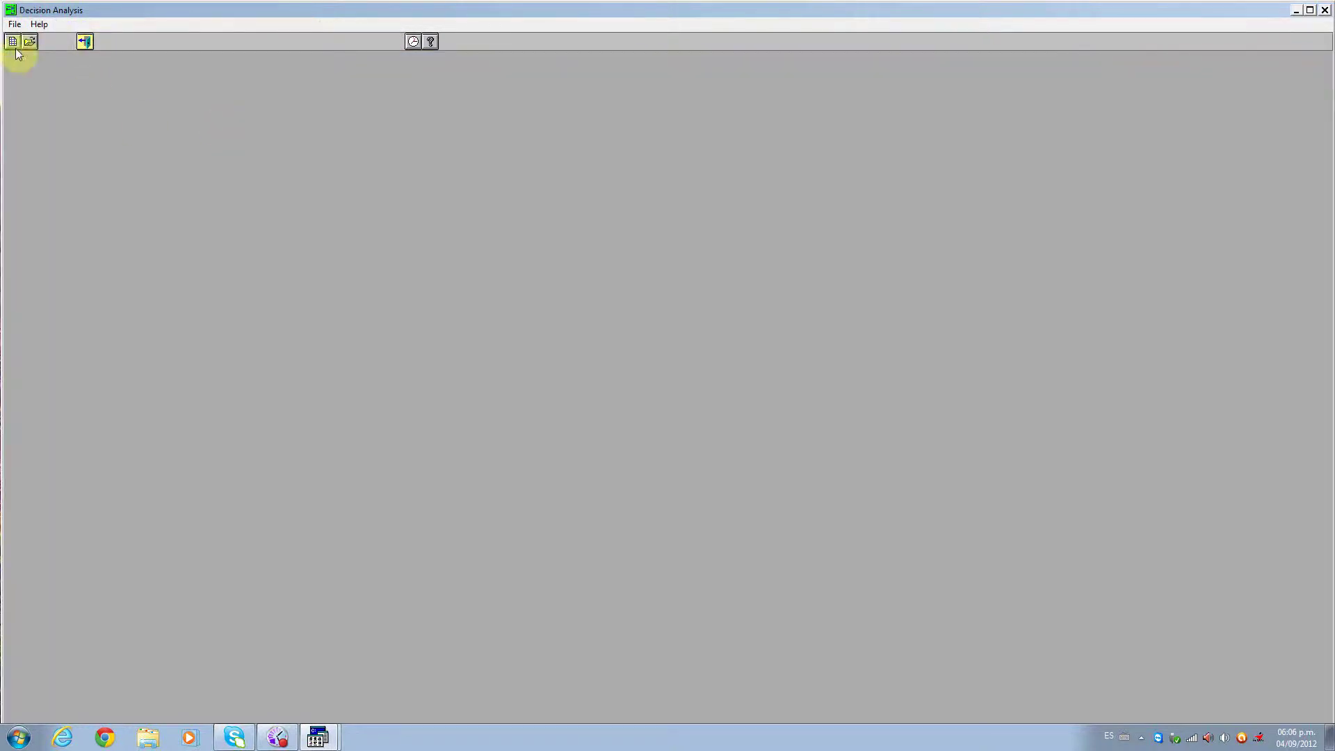
Step: Create a Payoff Table Analysis problem titled CONTRATACION with 3 states of nature and 2 decision alternatives
click(14, 24)
click(35, 51)
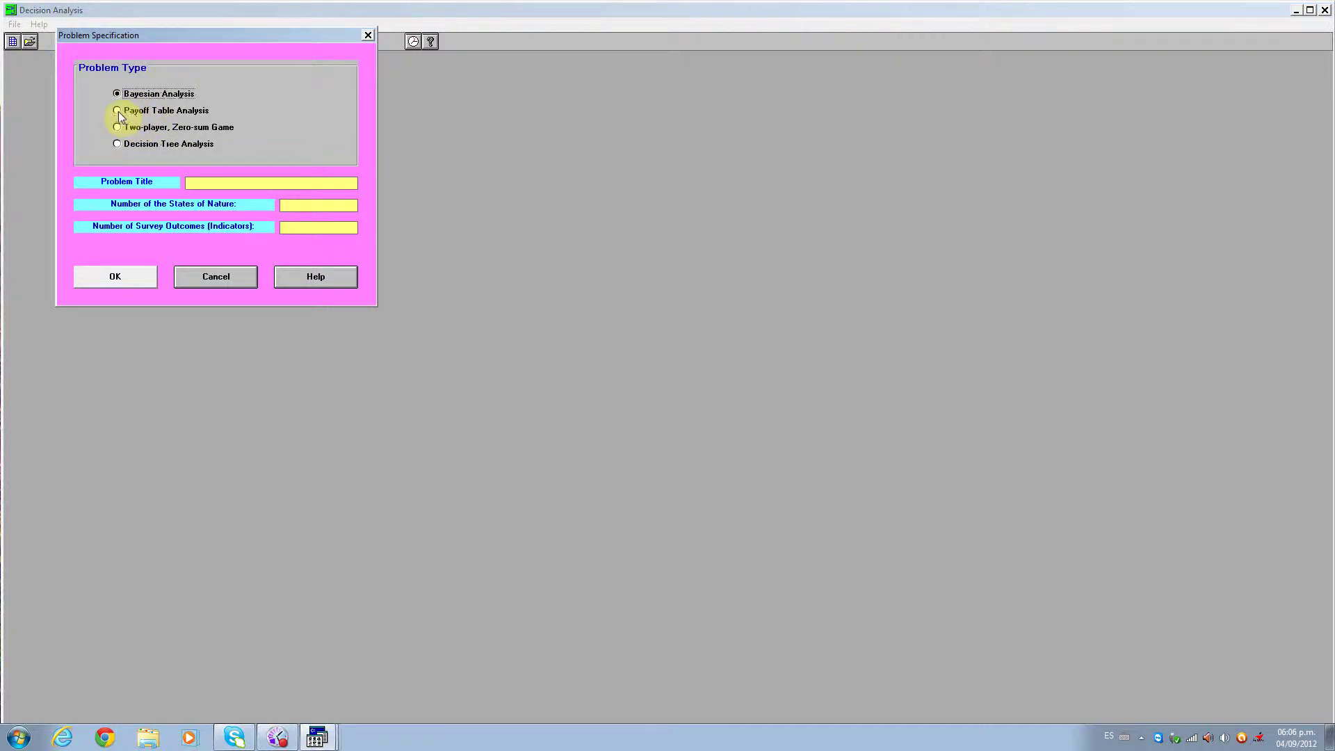
click(118, 110)
click(210, 181)
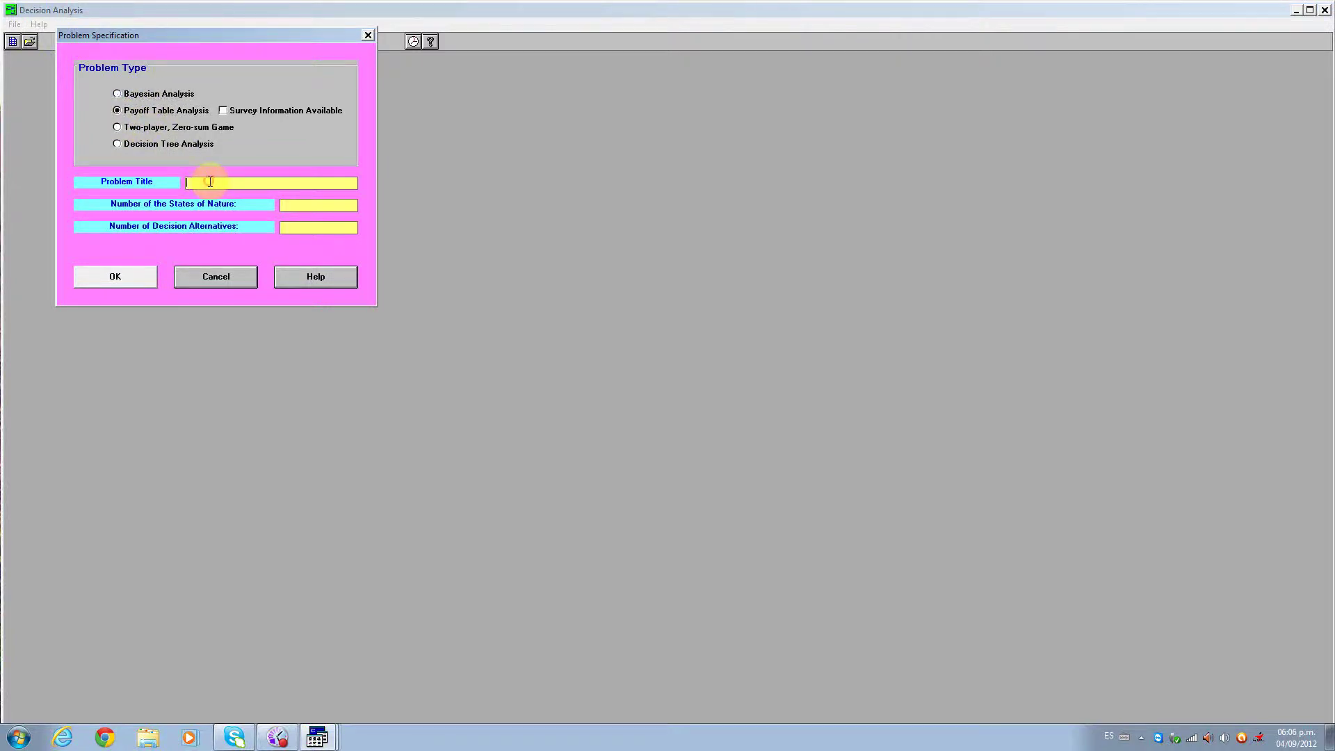
text(CONTRATA)
text(CION)
click(290, 202)
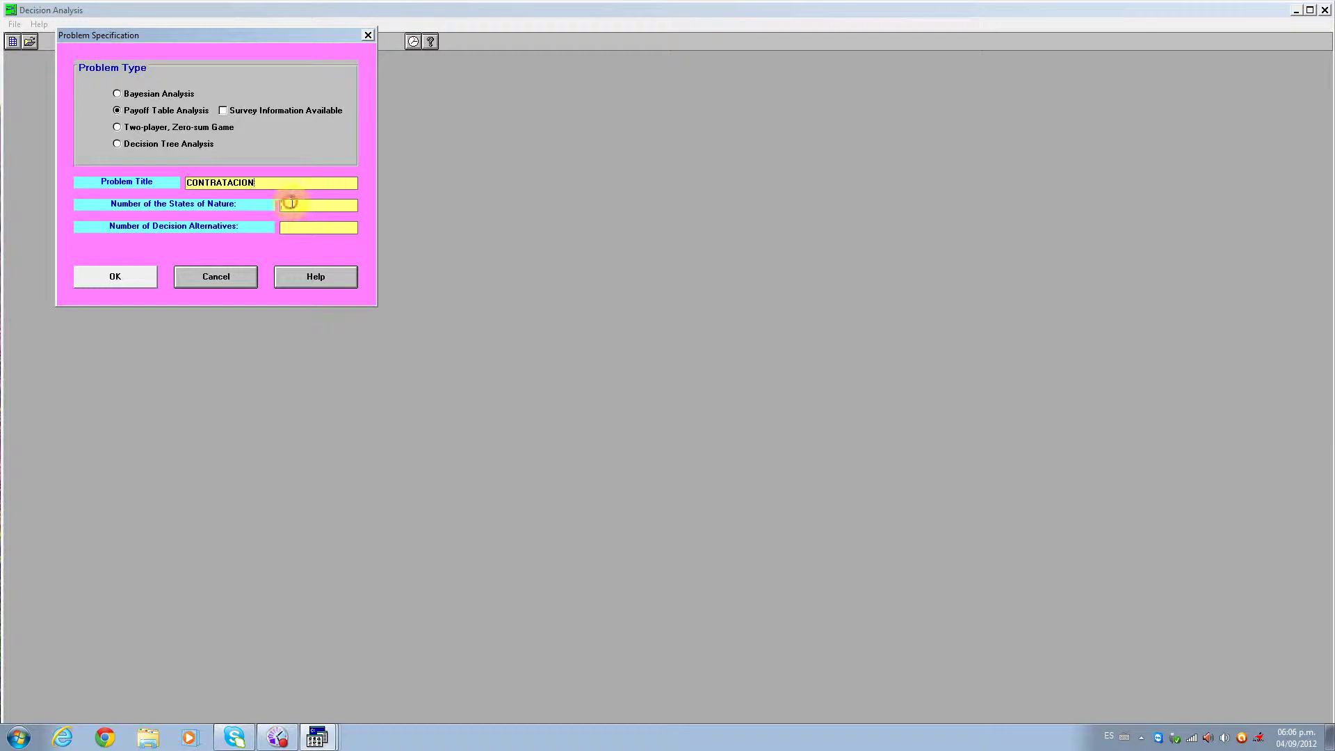
click(304, 231)
text(2)
click(114, 276)
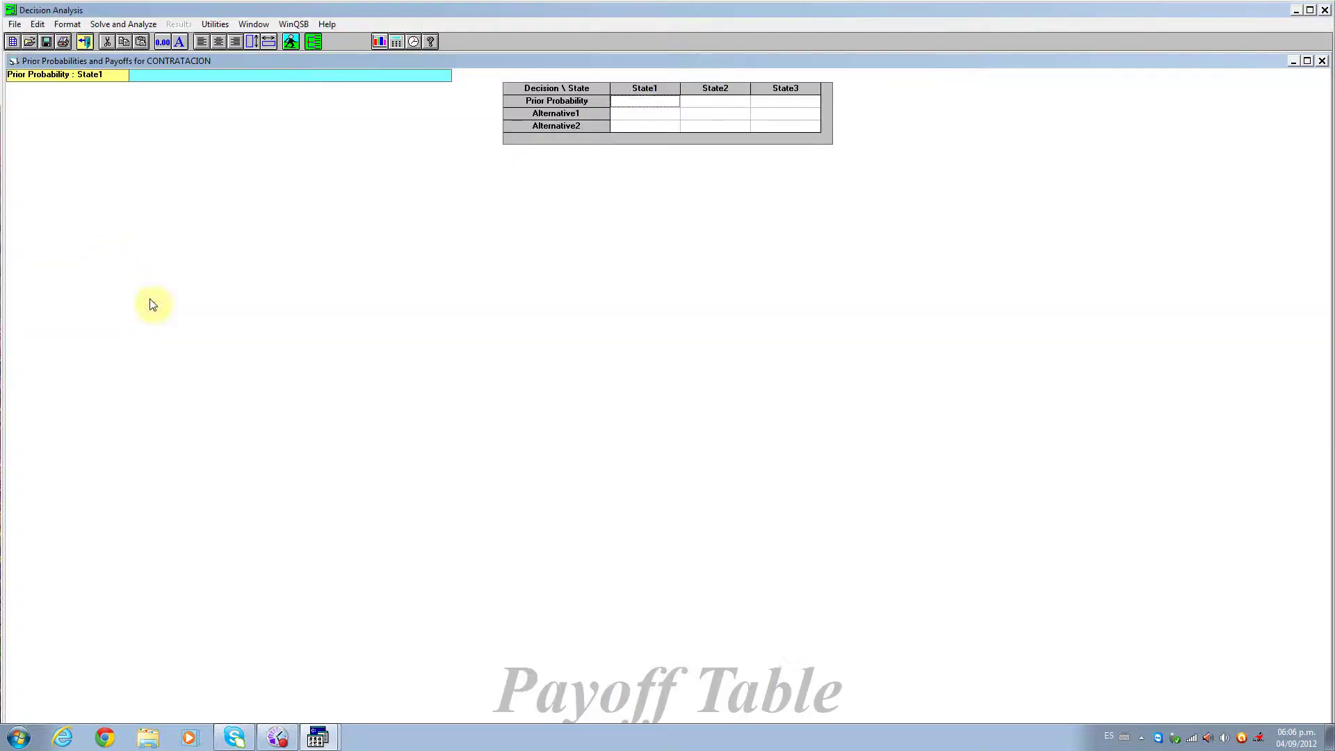
Step: Enter the prior probabilities 0.30 for State1, 0.50 for State2 and 0.20 for State3 in the payoff table
click(631, 109)
text(0.30)
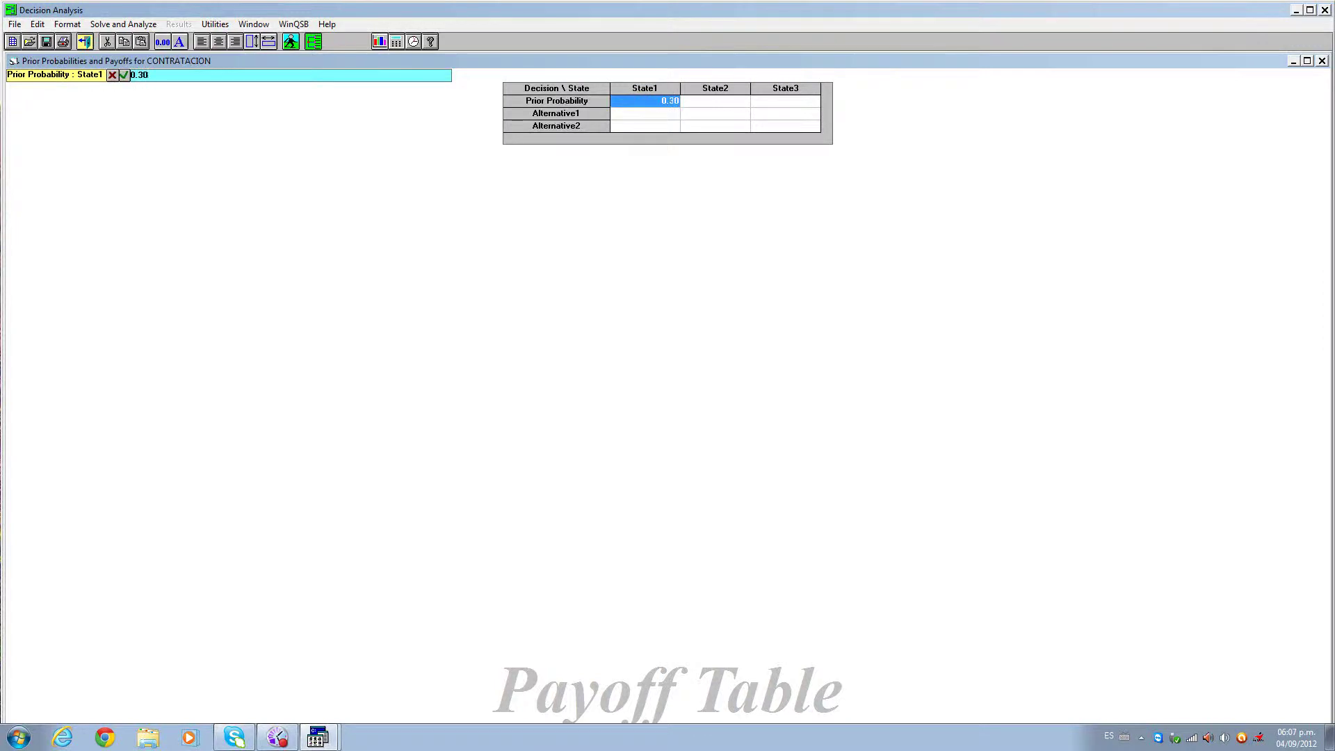
key(Return)
text(.)
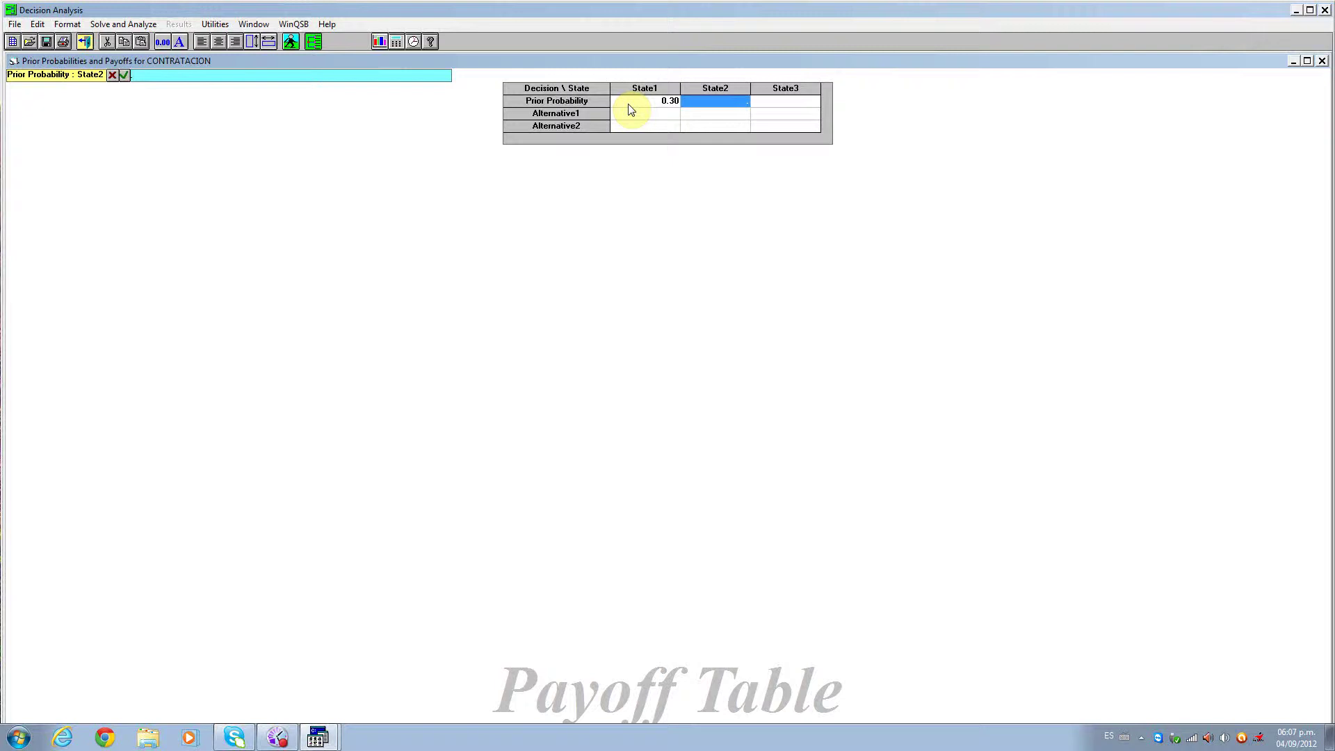
text(50)
key(Return)
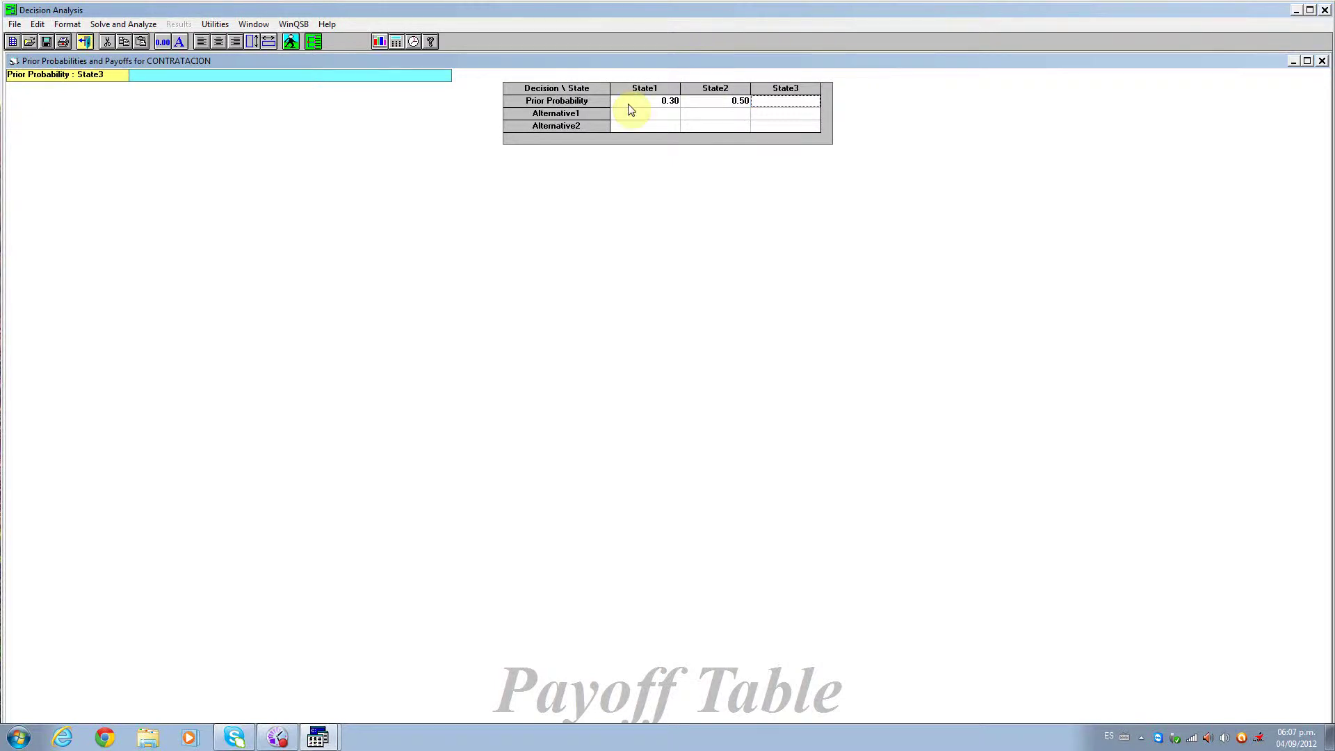
text(.2)
key(Return)
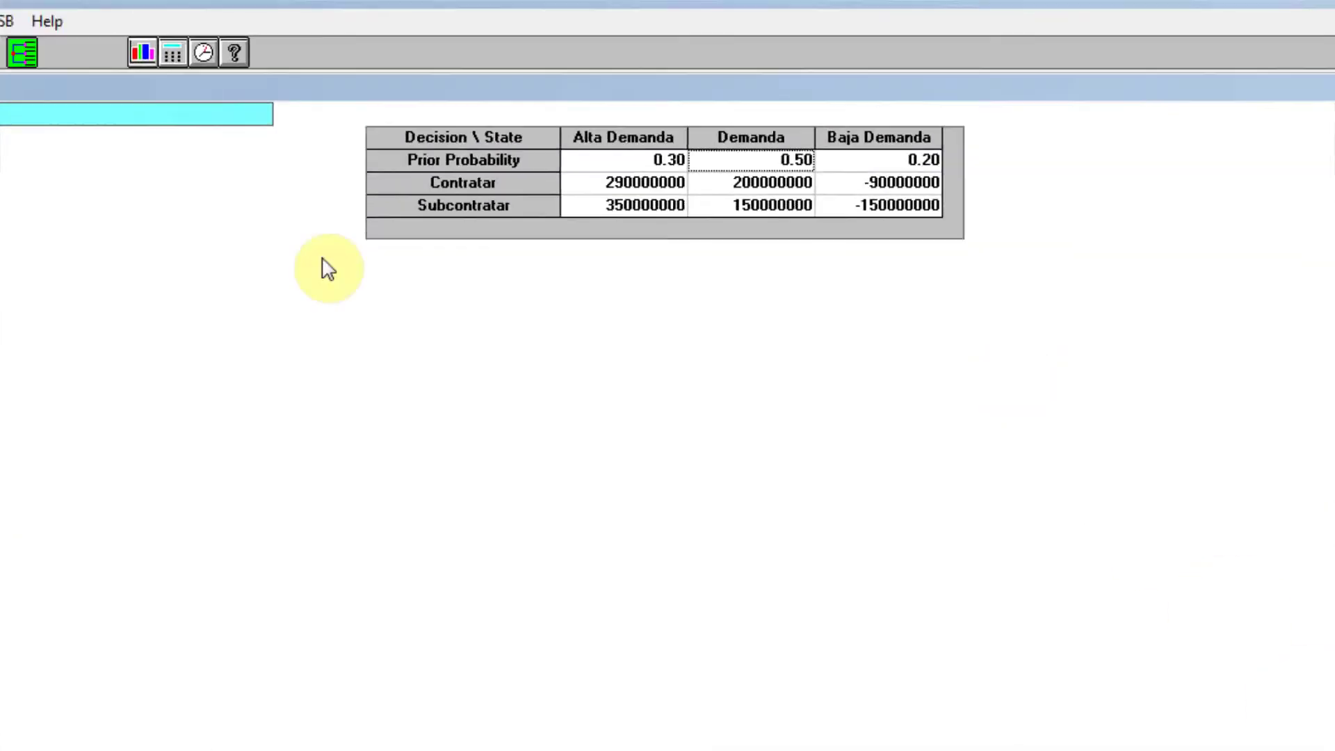
Step: Solve the payoff table problem, keeping 0.5 as the coefficient of optimism for the Hurwicz criterion
click(28, 24)
click(33, 41)
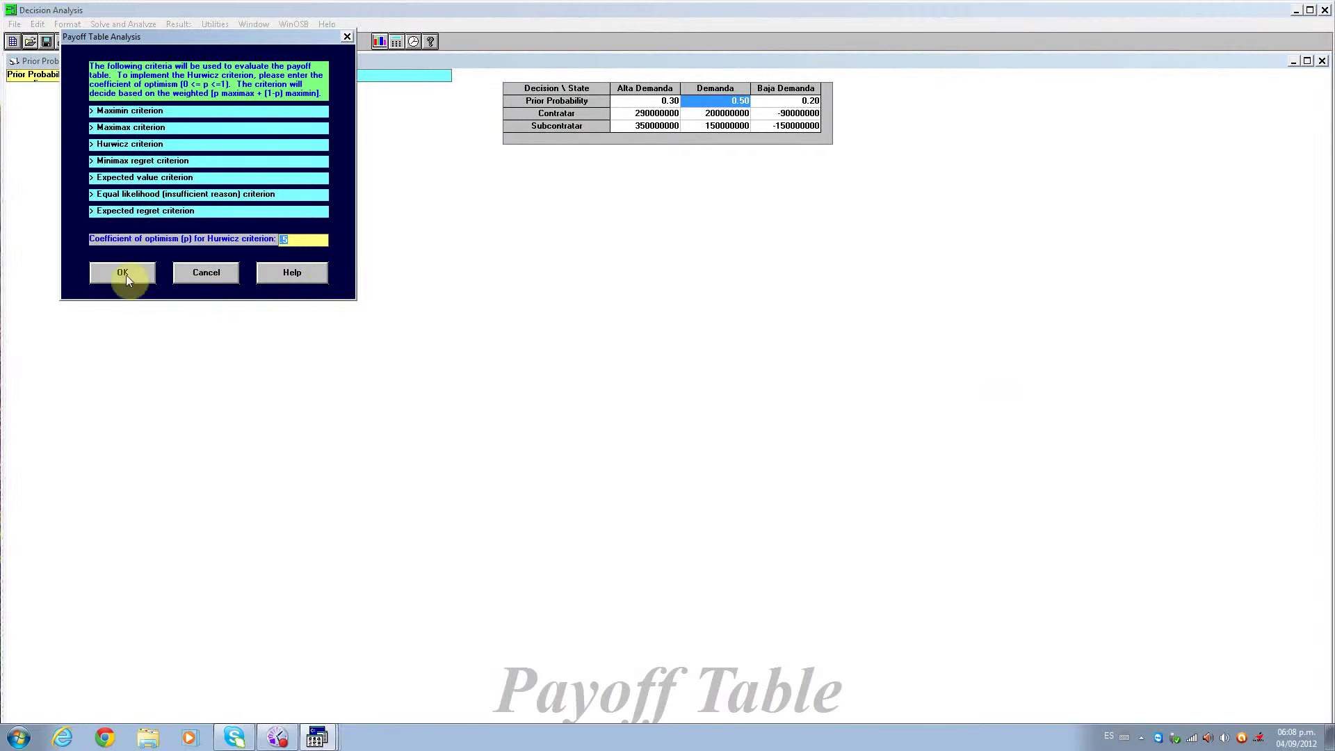
click(125, 274)
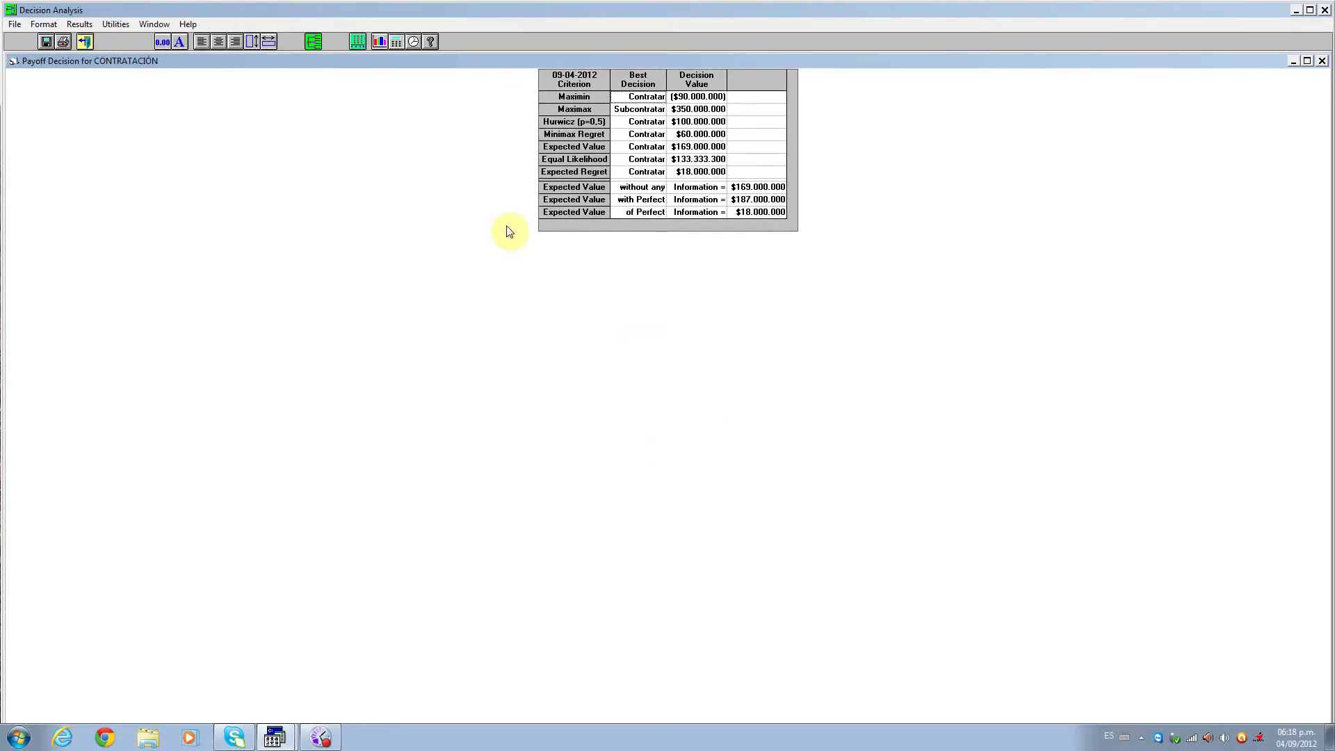
Step: Draw the decision tree for the contracting versus subcontracting payoff problem
click(314, 42)
click(104, 302)
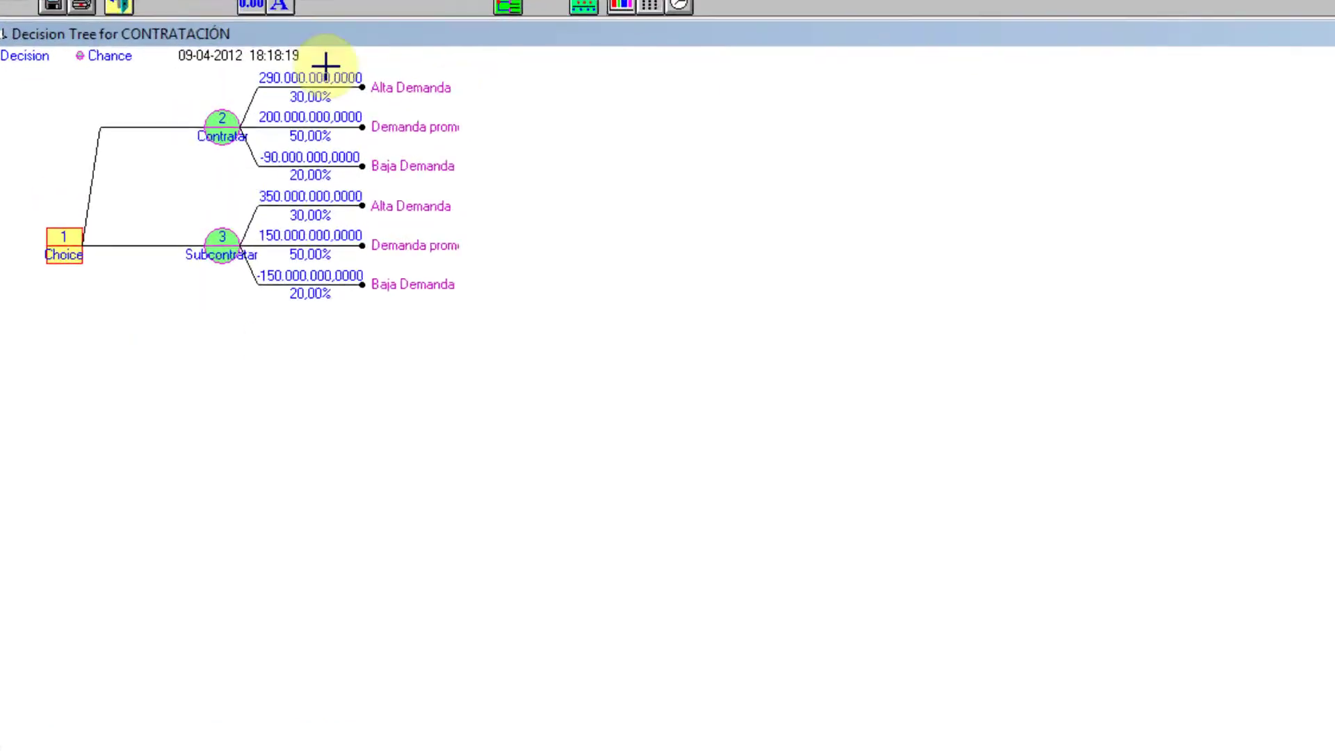